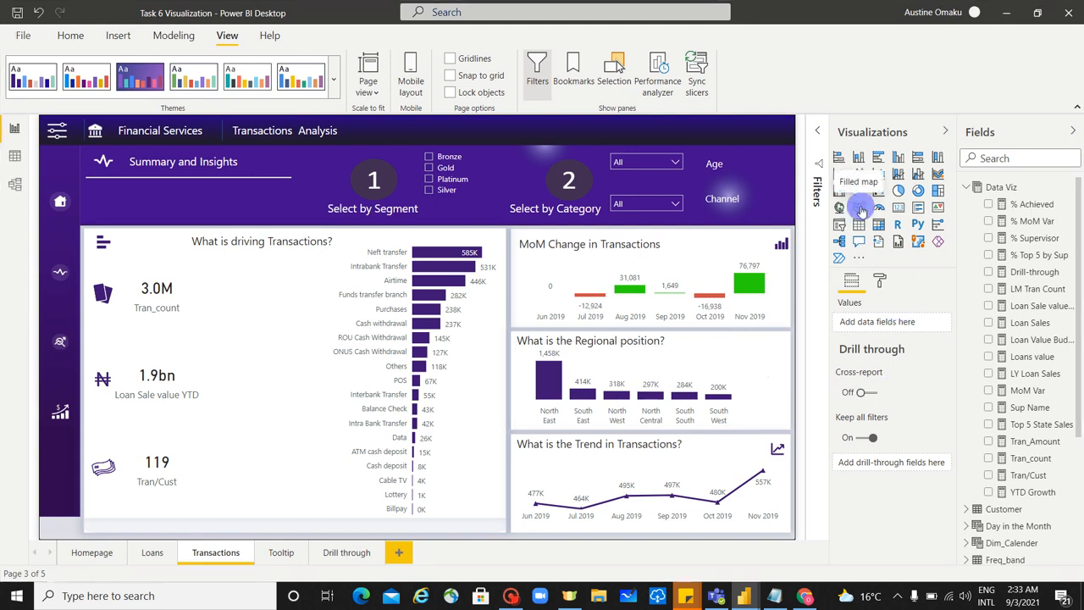
Step: Add a filled map over the regional position column chart and use Tran_count as its tooltip value
left_click(861, 209)
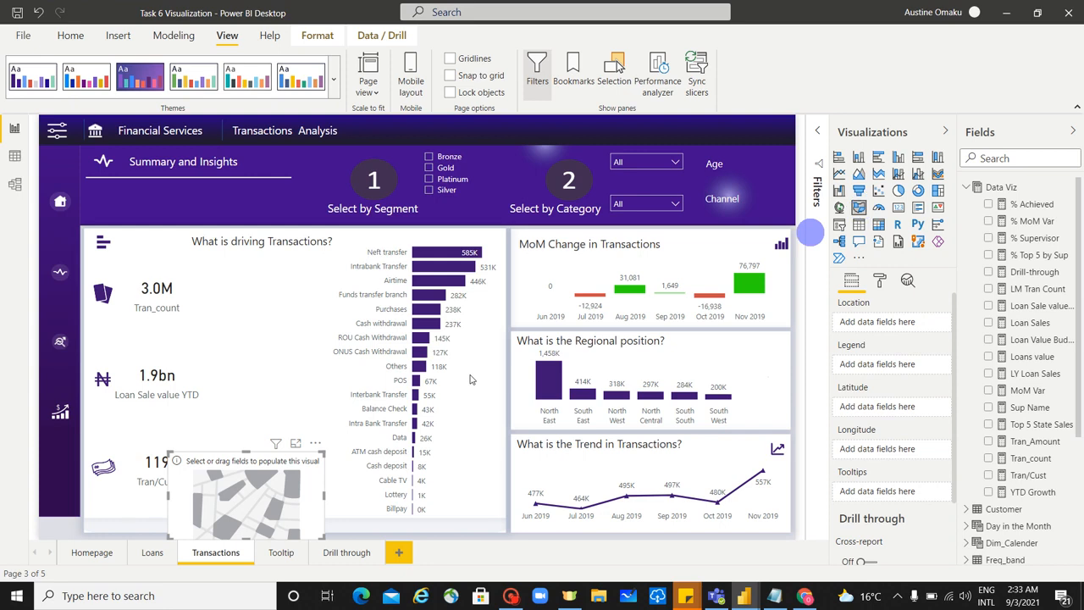
left_click_drag(205, 487, 562, 384)
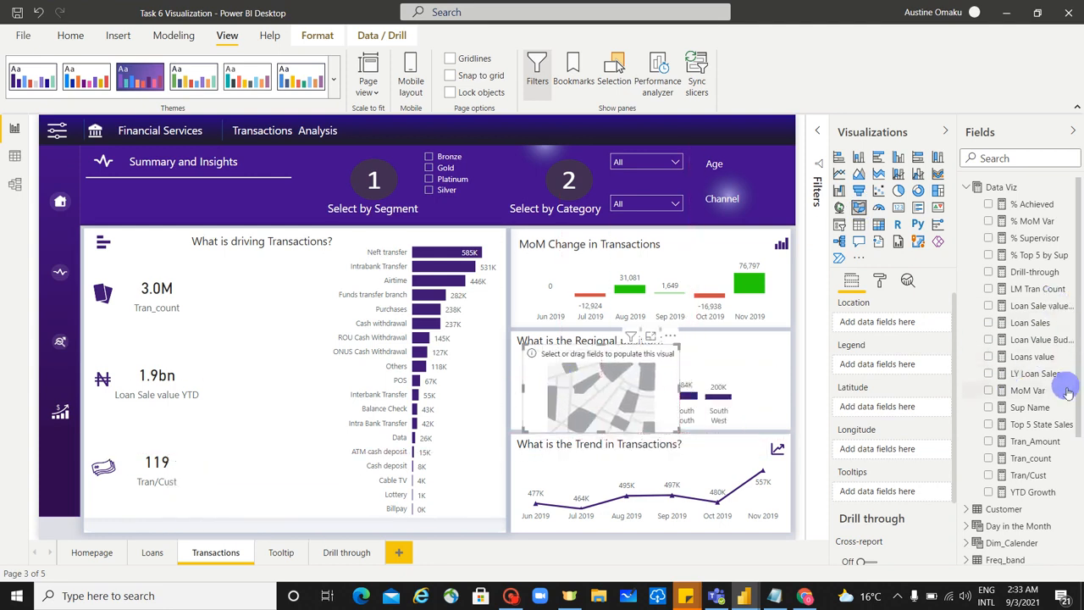
left_click_drag(1038, 458, 900, 489)
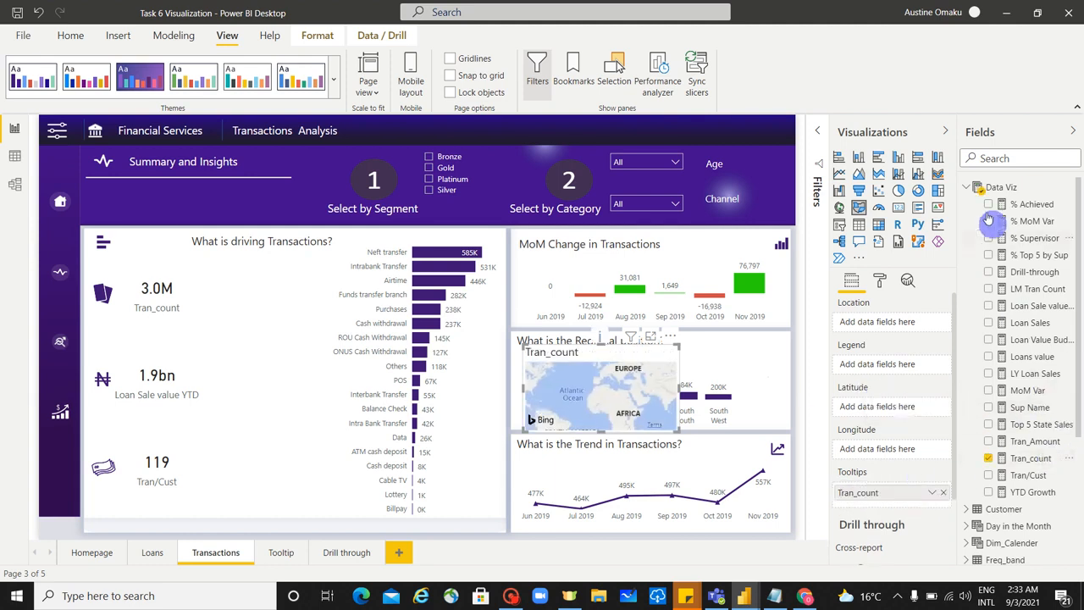
Step: Set the filled map's location to the STATE field from the Customer table
left_click(966, 187)
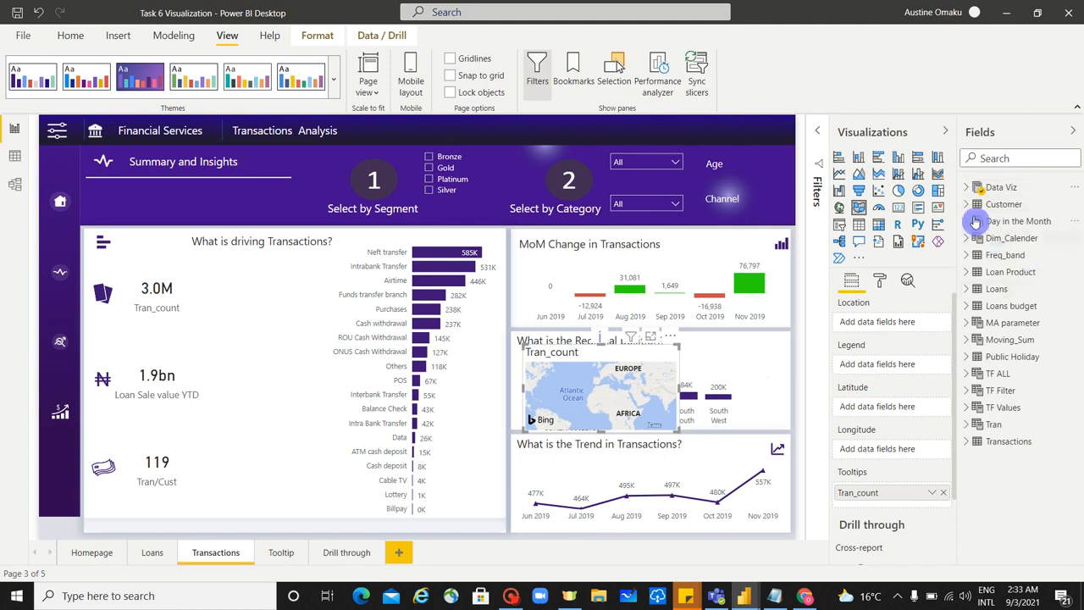
left_click(968, 204)
scroll(1051, 373, "down", 2)
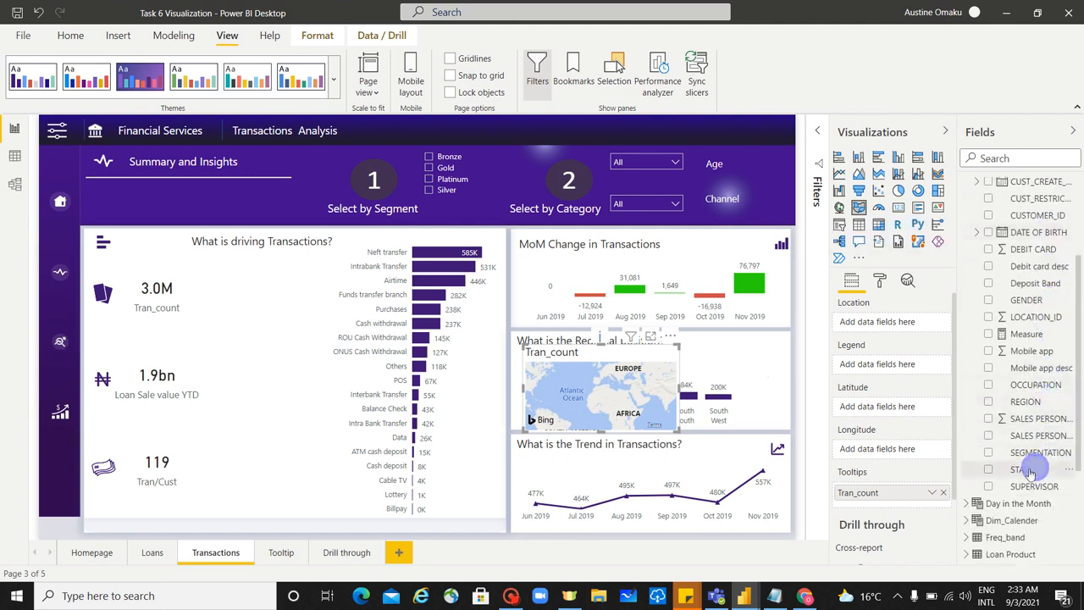
left_click_drag(1028, 471, 899, 324)
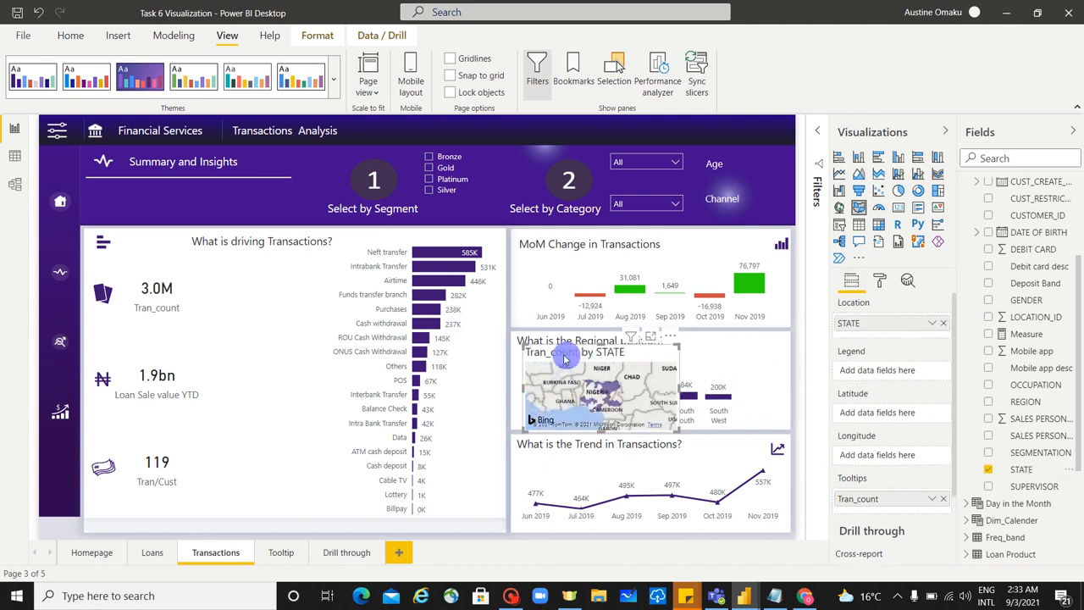
Step: Turn off the filled map's title
left_click(880, 279)
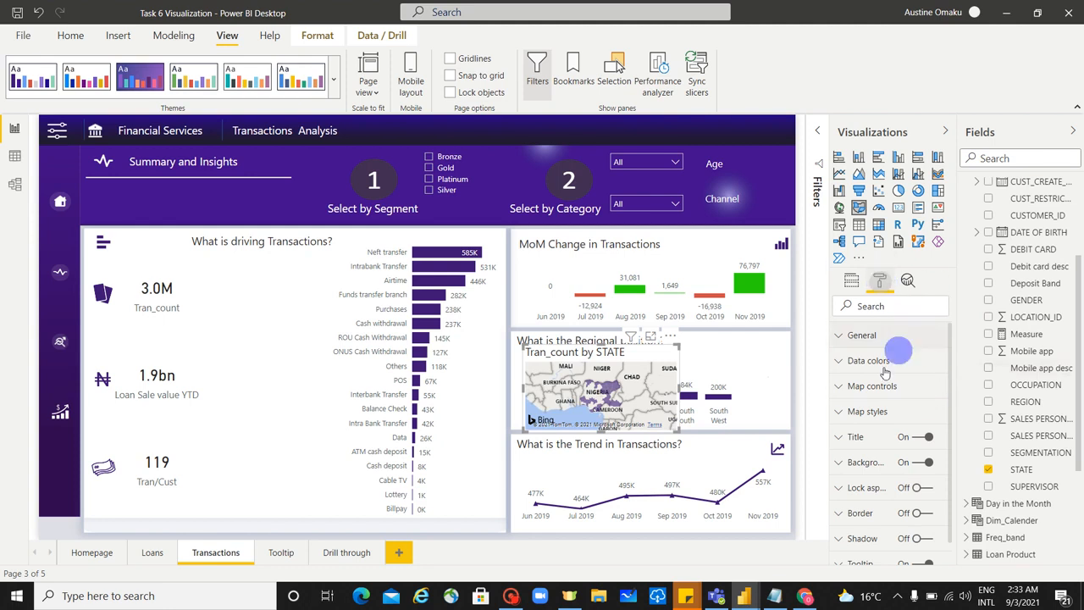
left_click(930, 438)
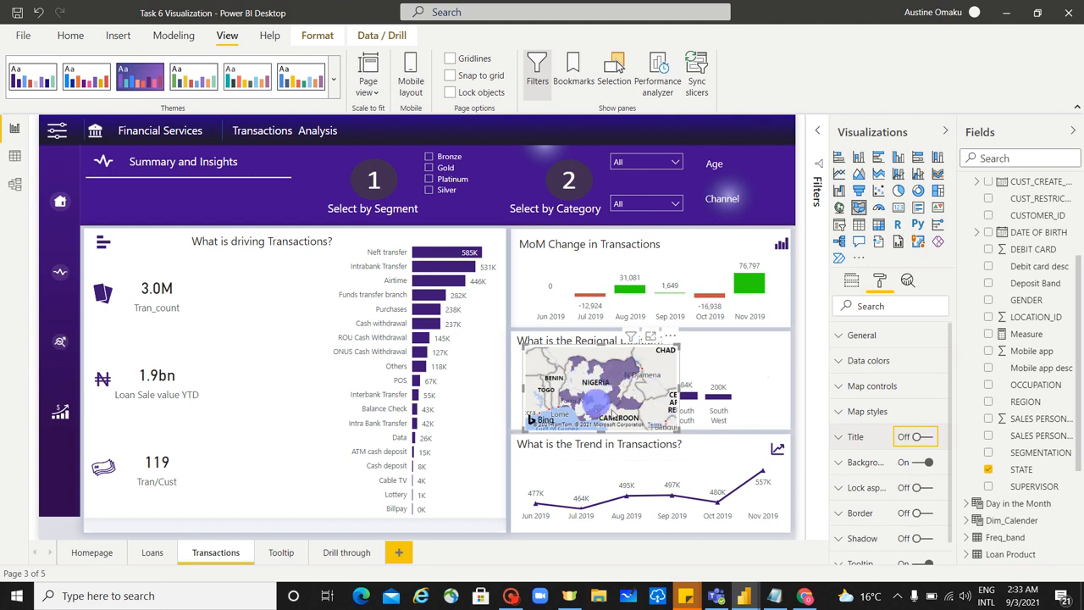
scroll(969, 341, "up", 3)
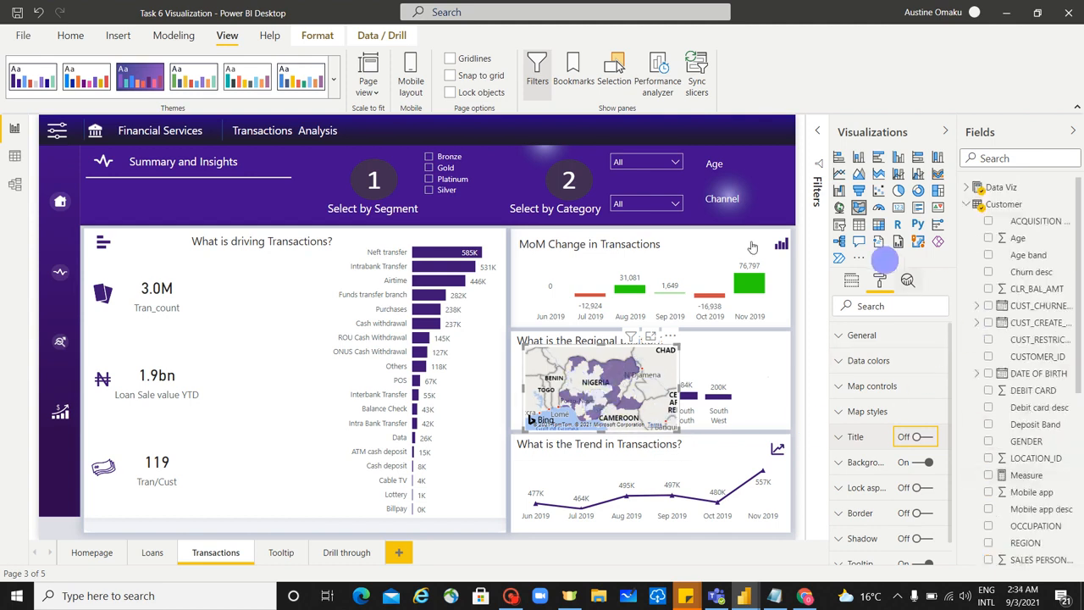
Step: Add a calculated column to the Customer table in the data view with the formula Country = "Nigeria"
left_click(12, 161)
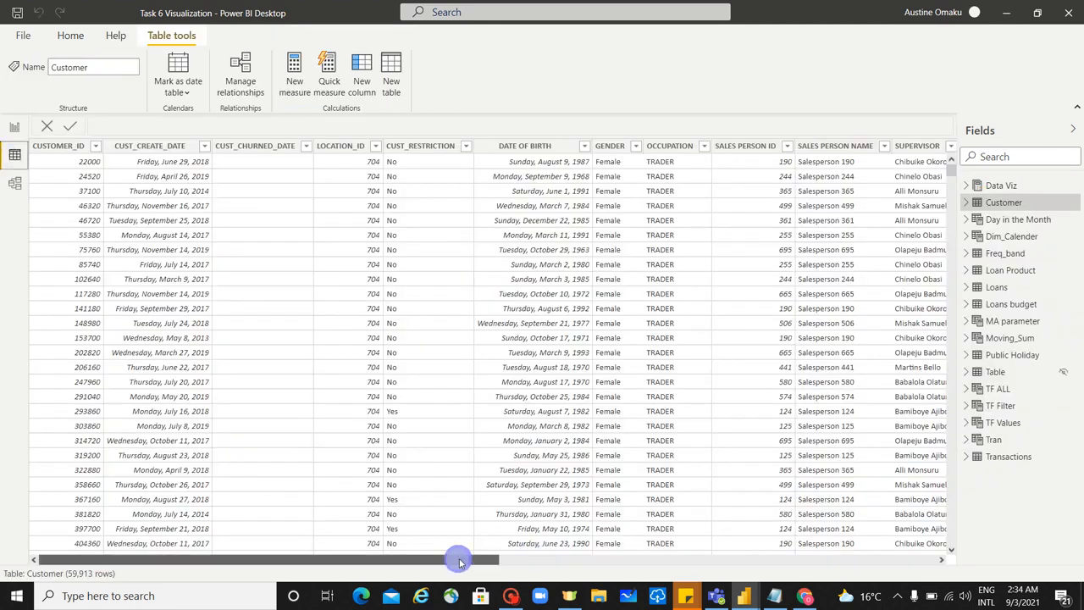
left_click_drag(461, 562, 931, 563)
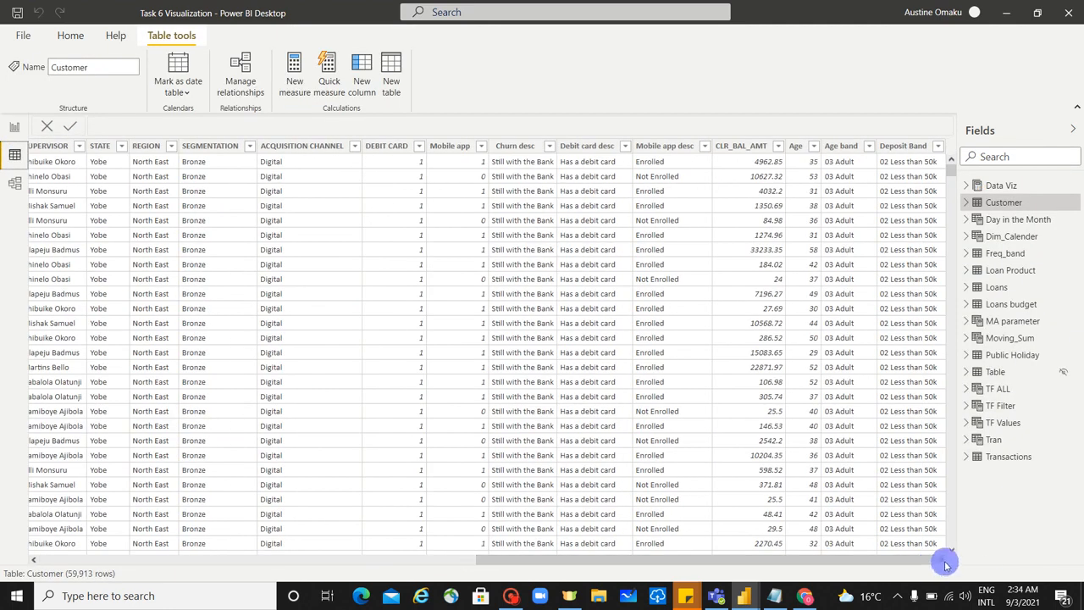
left_click(903, 155)
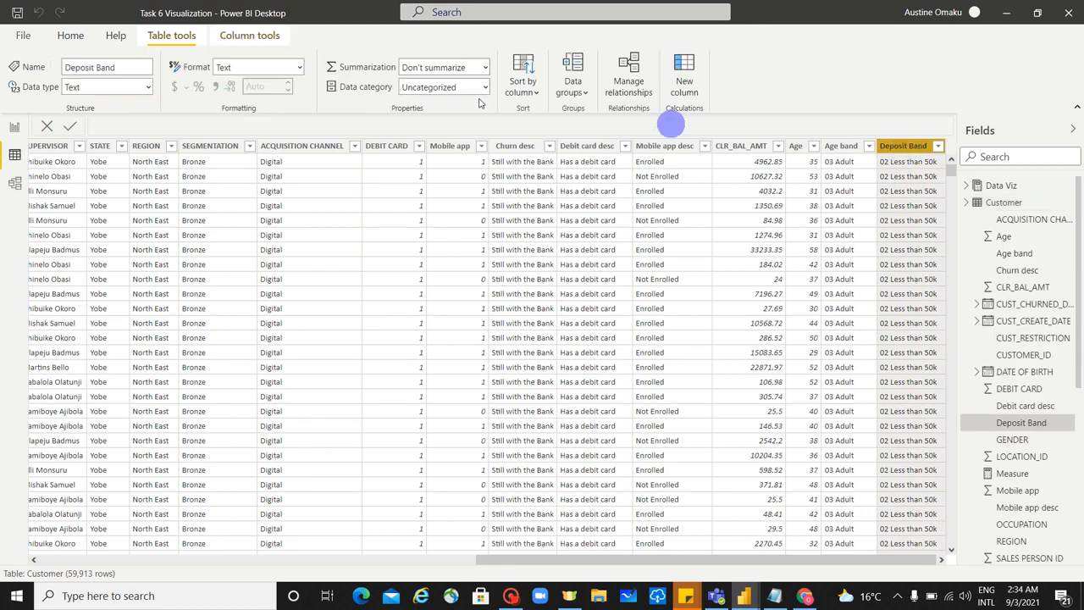
left_click(687, 90)
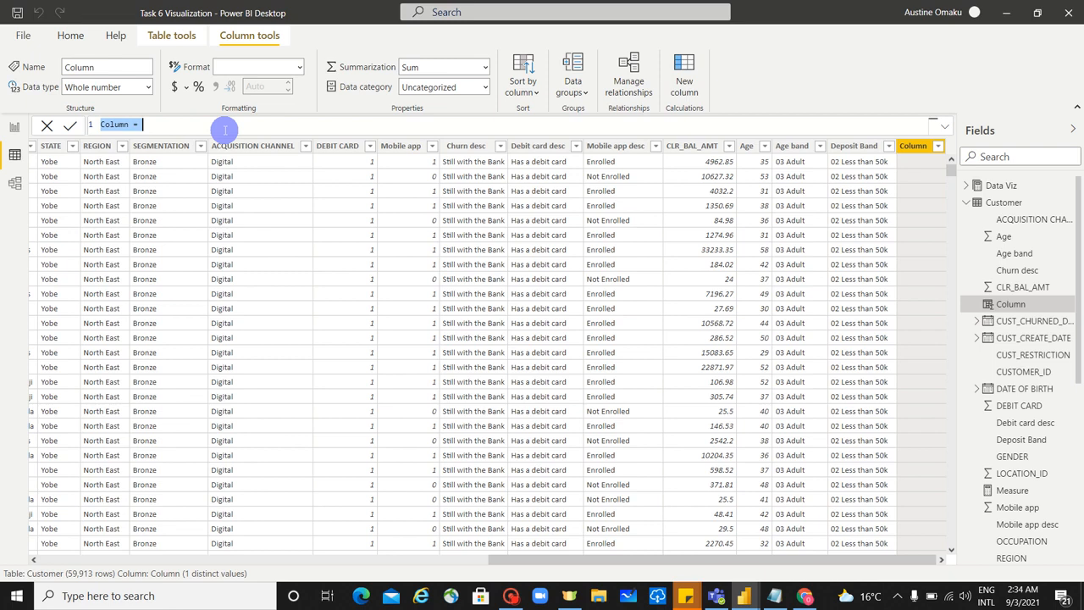
type("C")
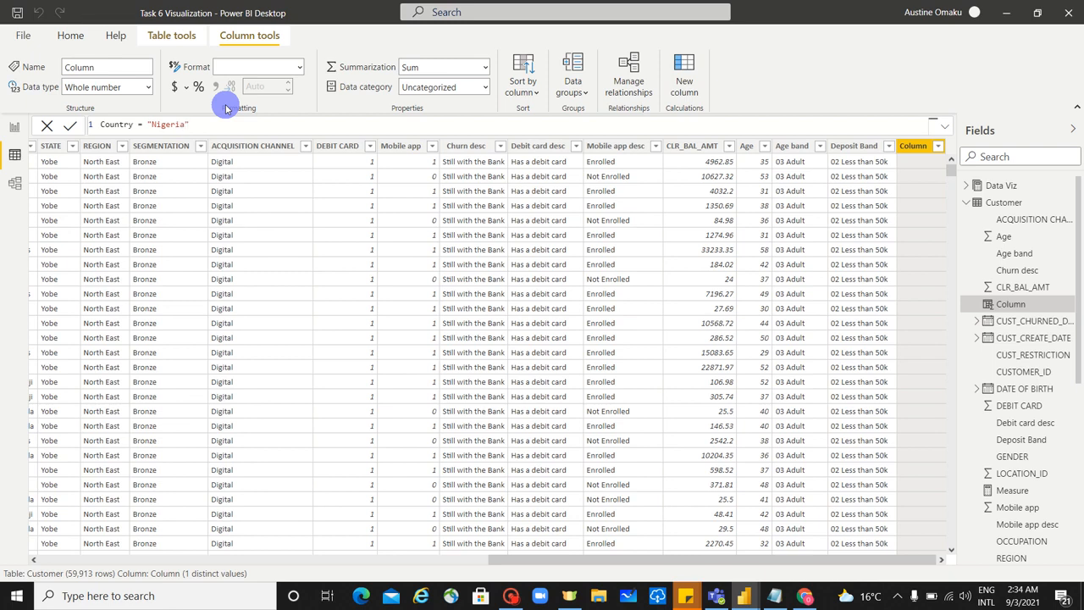
key("Return")
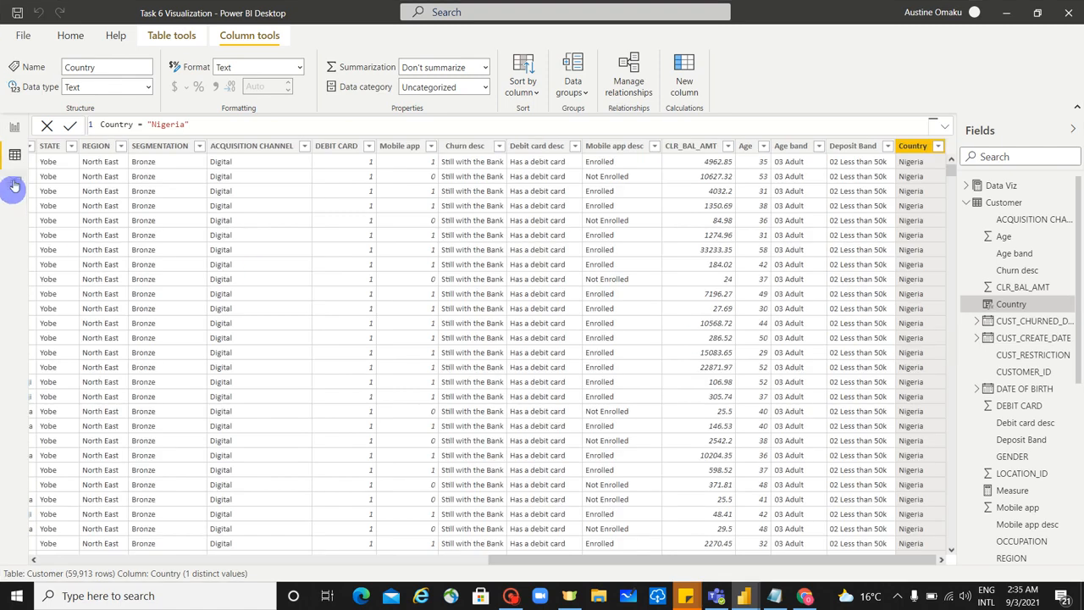
Step: Return to the report and add the Country field above STATE in the filled map's location
left_click(15, 131)
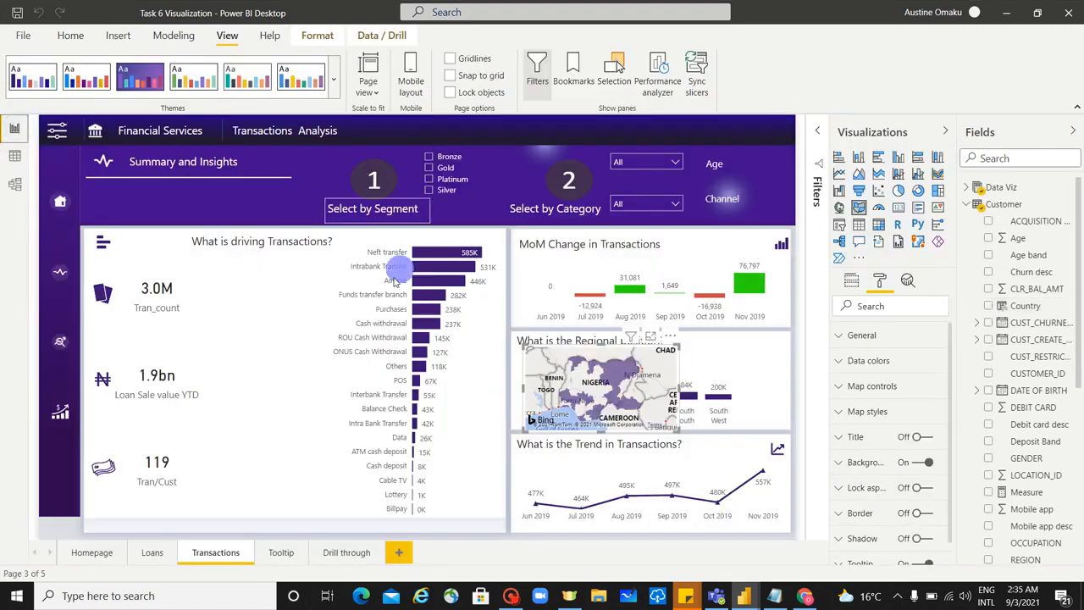
left_click(852, 282)
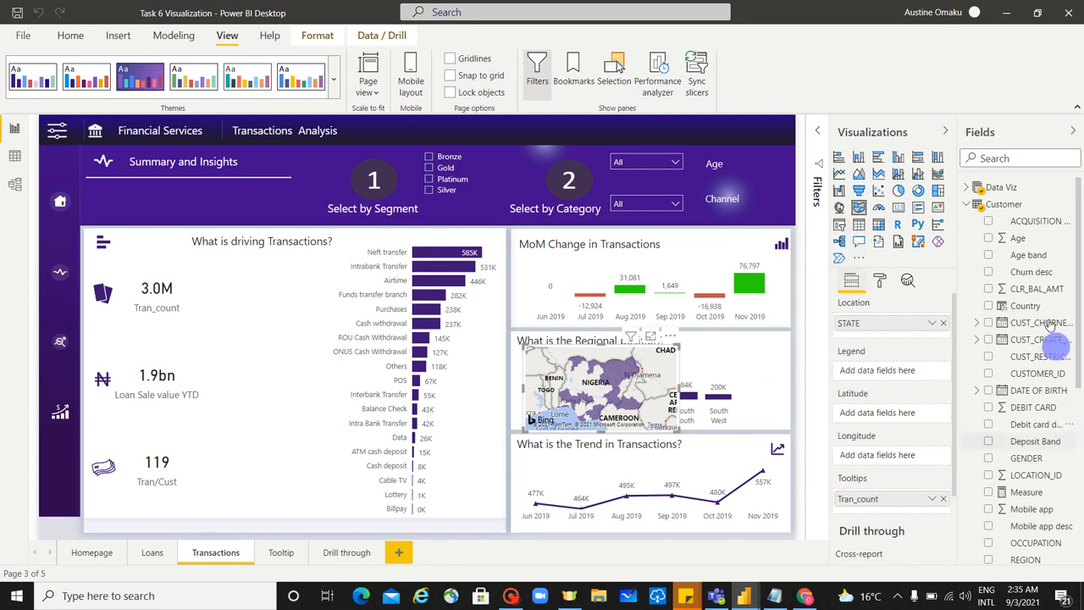
left_click_drag(1042, 307, 905, 322)
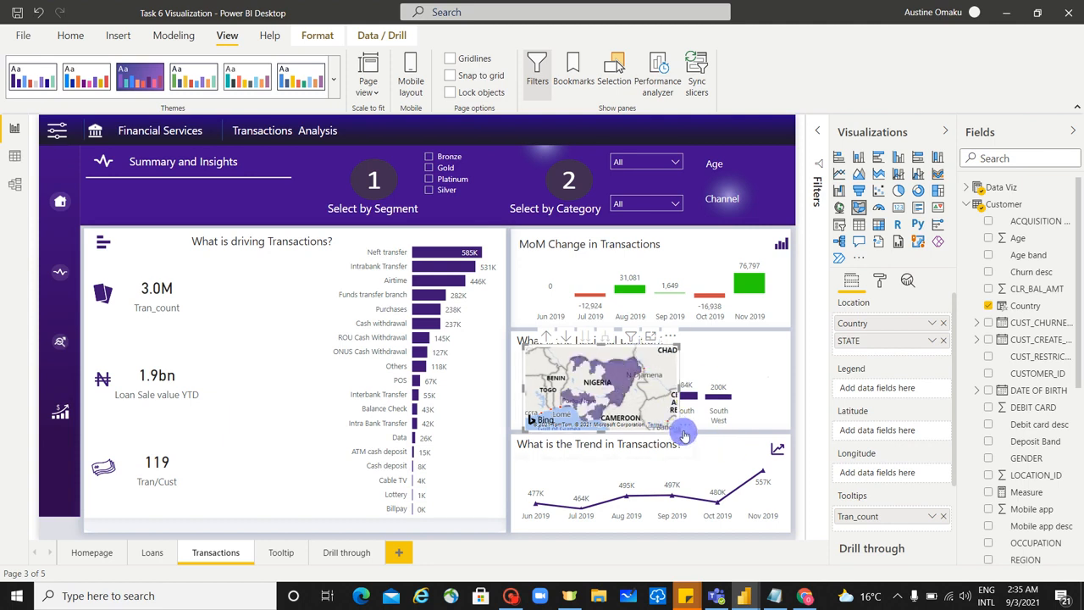
Step: Widen the filled map and adjust its edges to fit beneath the "What is the Regional position?" heading
left_click_drag(685, 435, 738, 425)
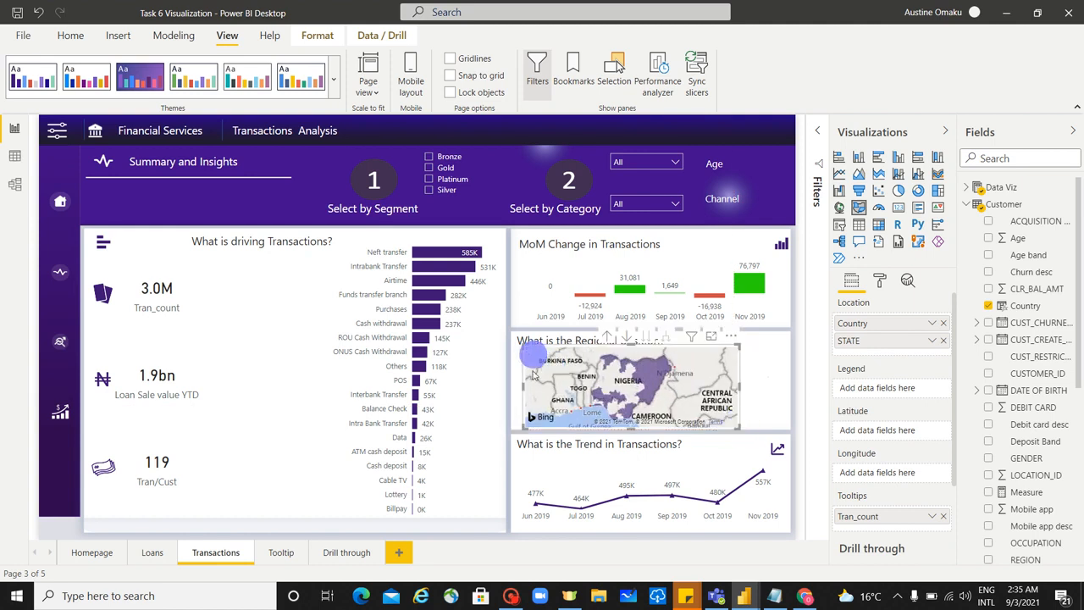
left_click_drag(522, 384, 516, 385)
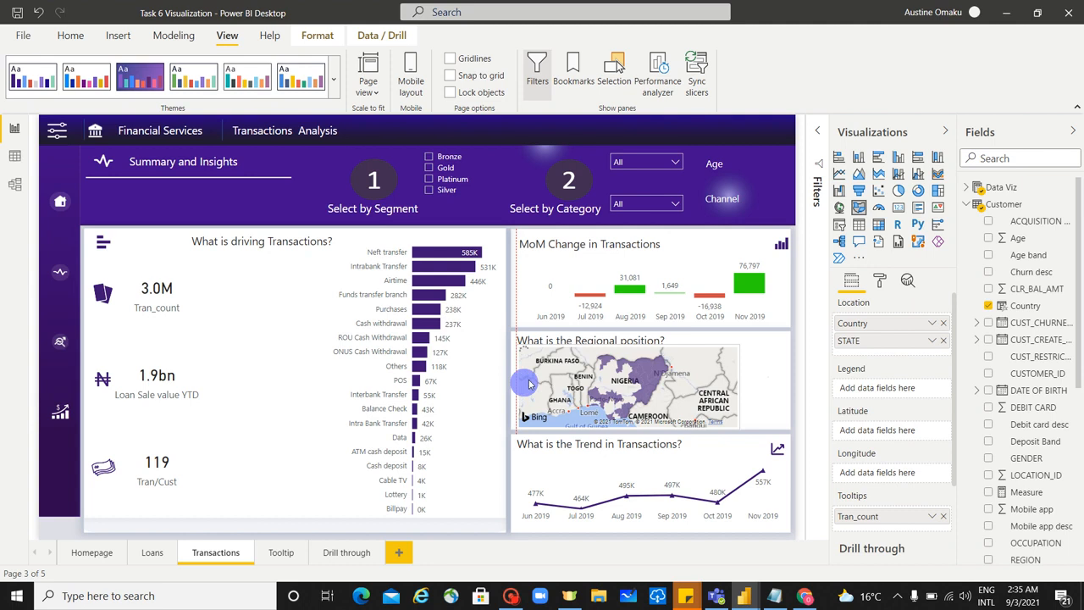
left_click_drag(629, 347, 630, 351)
left_click(758, 366)
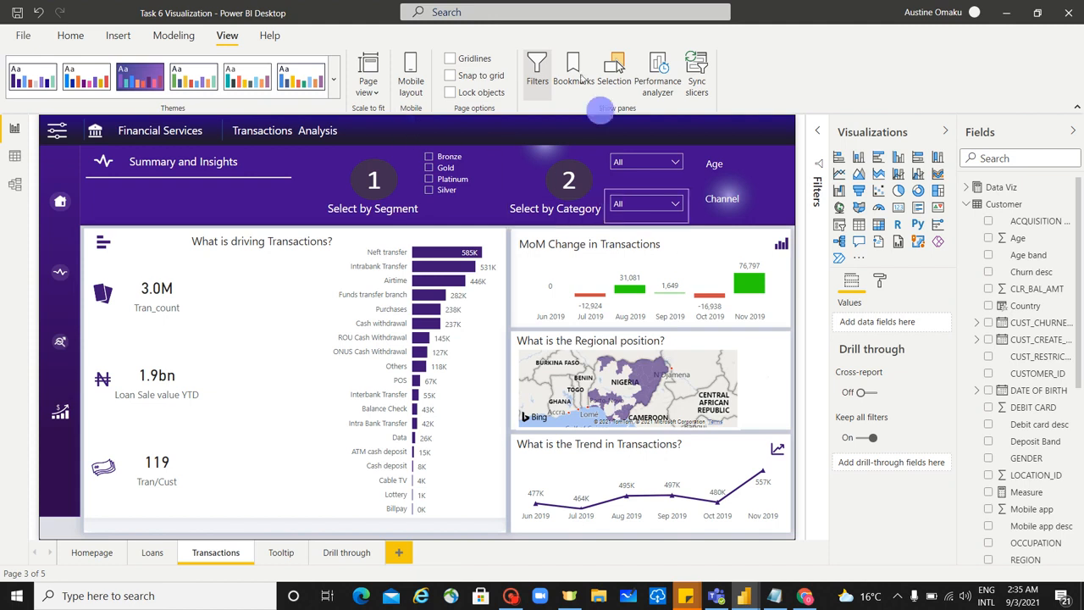
Step: Insert the image LogoMakr-2biKLP.png, shrink it to icon size and place it in the regional position card's upper-right corner
left_click(117, 35)
left_click(577, 72)
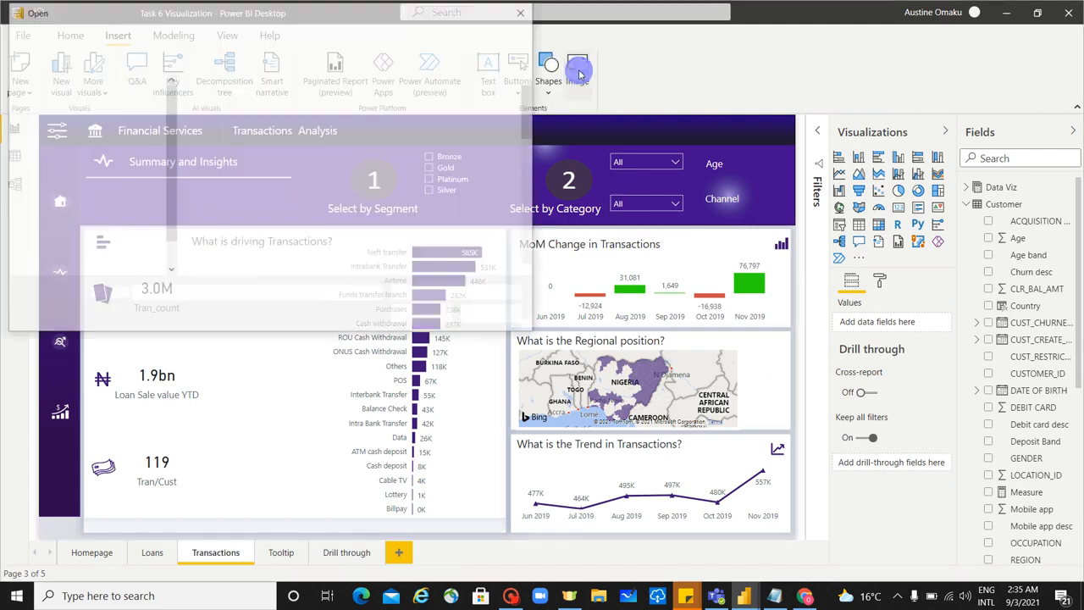
scroll(477, 216, "down", 3)
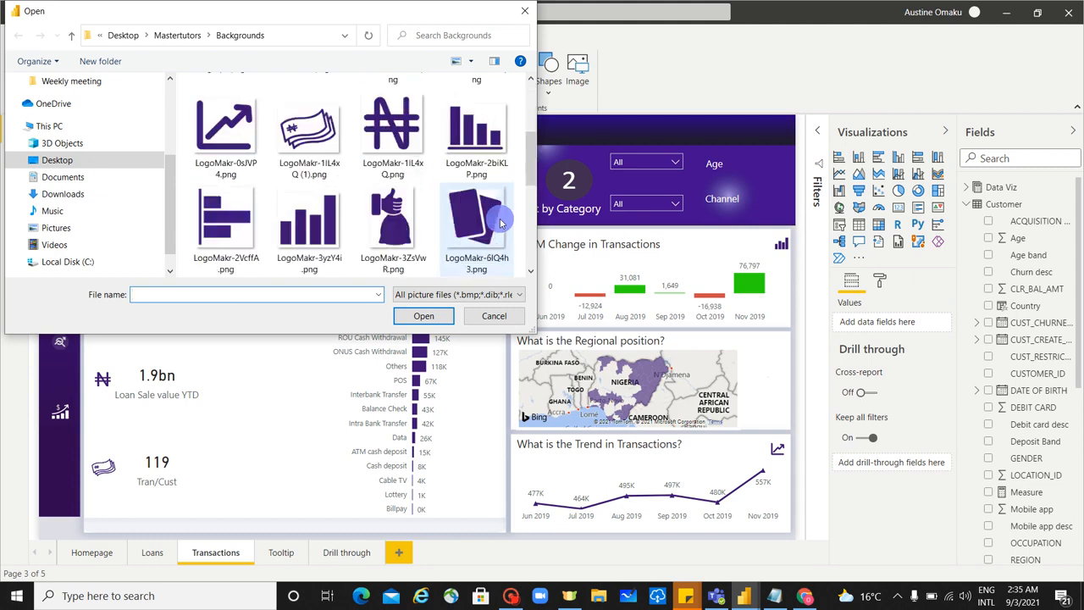
left_click(477, 136)
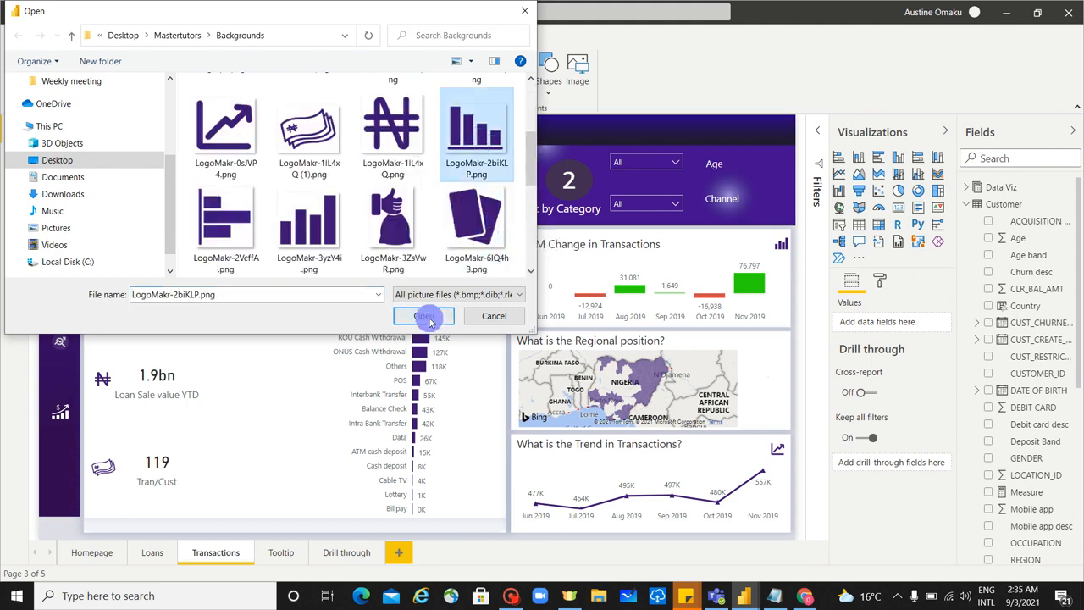
left_click(423, 315)
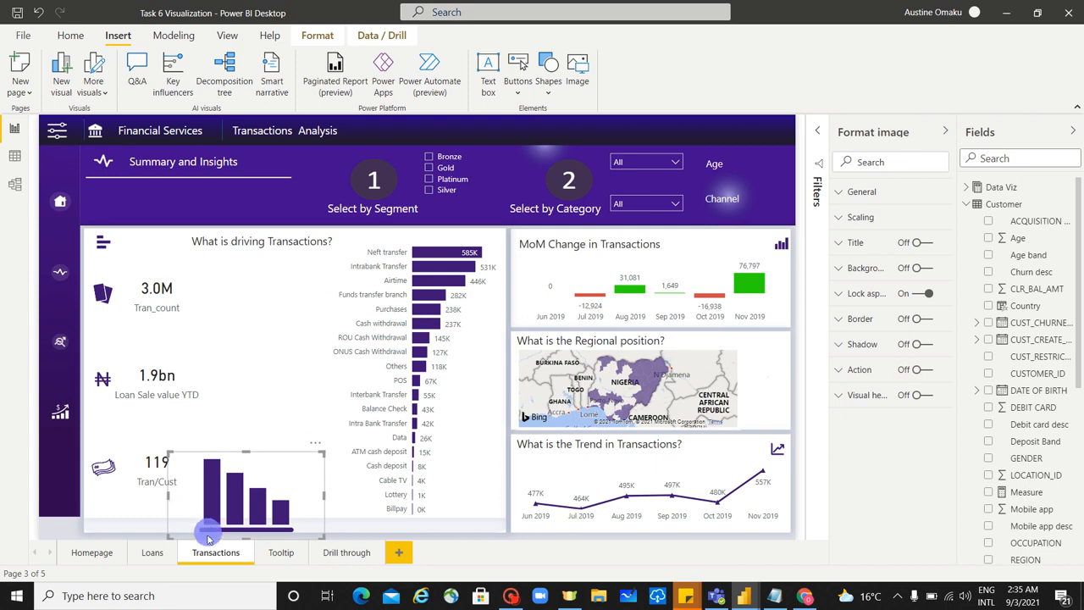
left_click_drag(231, 535, 780, 345)
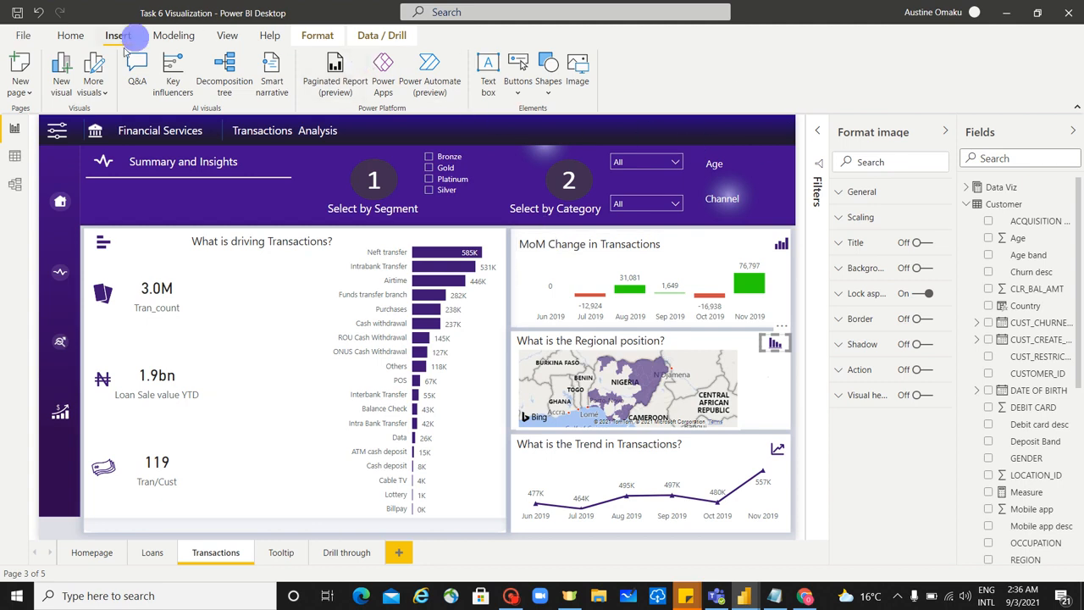
Step: Insert Map.png from the Backgrounds folder, shrink it to icon size and place it over the regional position card's bar icon
left_click(577, 72)
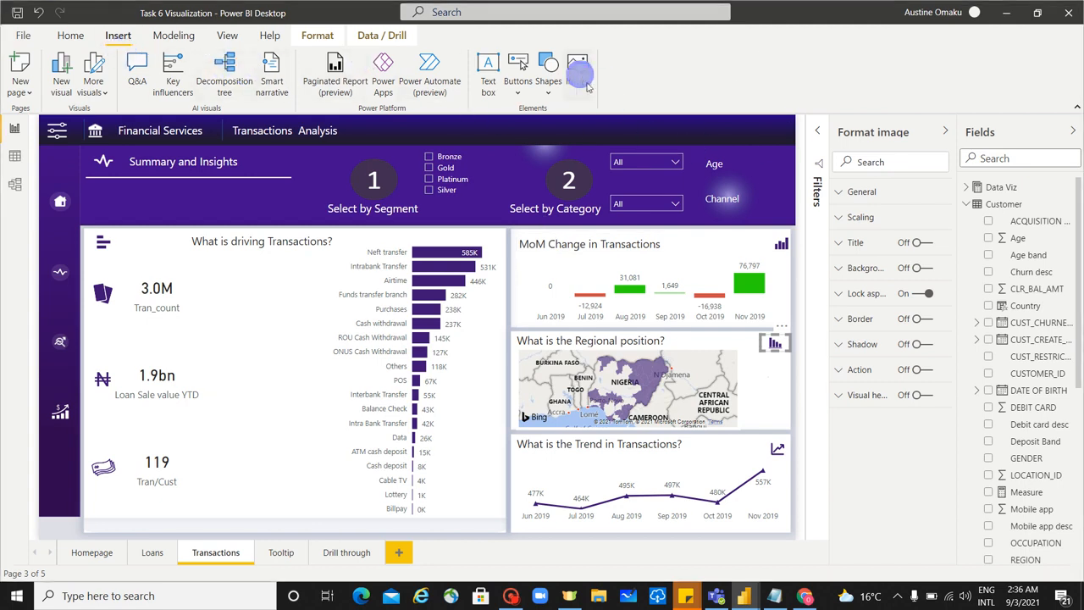
scroll(310, 238, "down", 10)
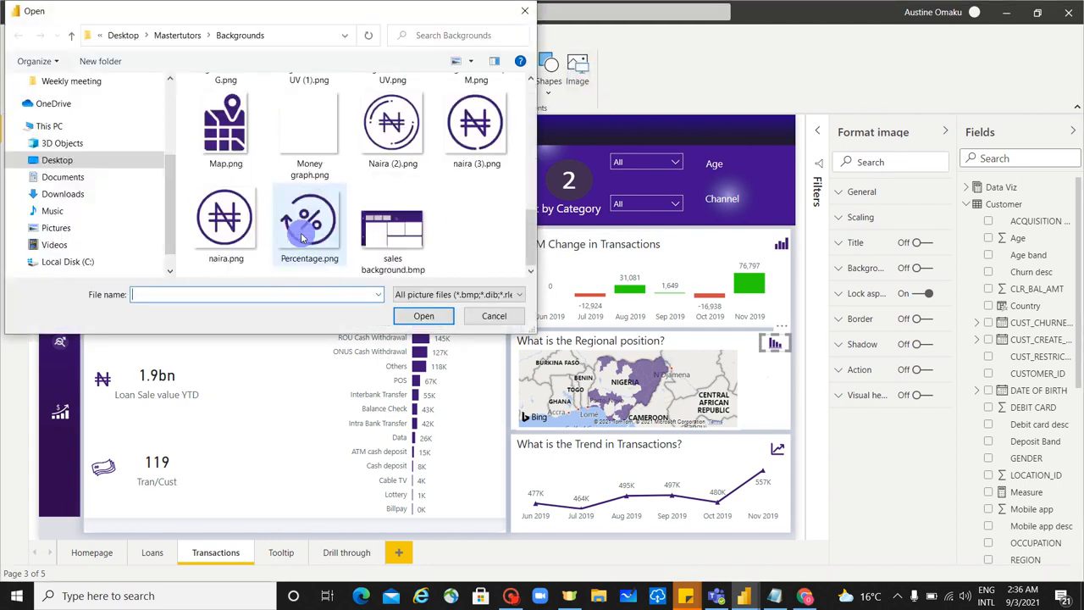
left_click(231, 146)
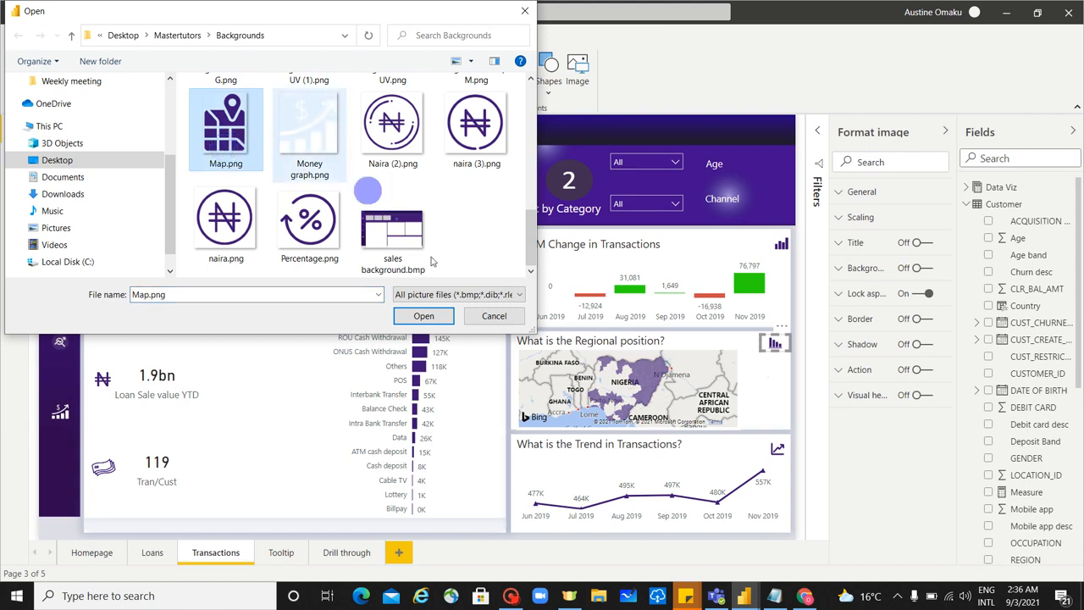
left_click(425, 319)
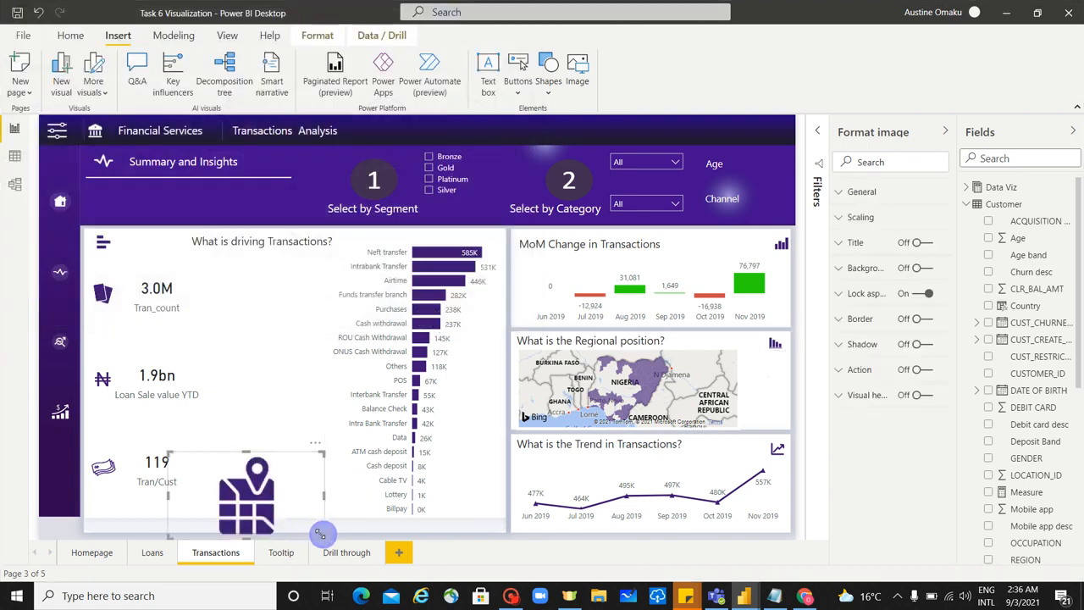
left_click_drag(321, 534, 206, 502)
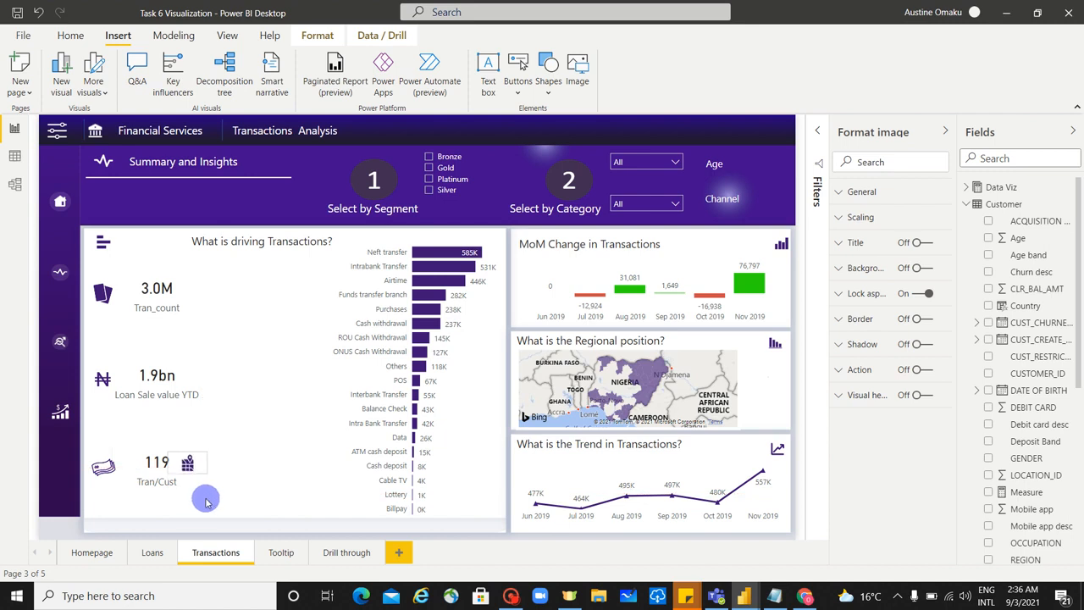
left_click_drag(188, 466, 791, 349)
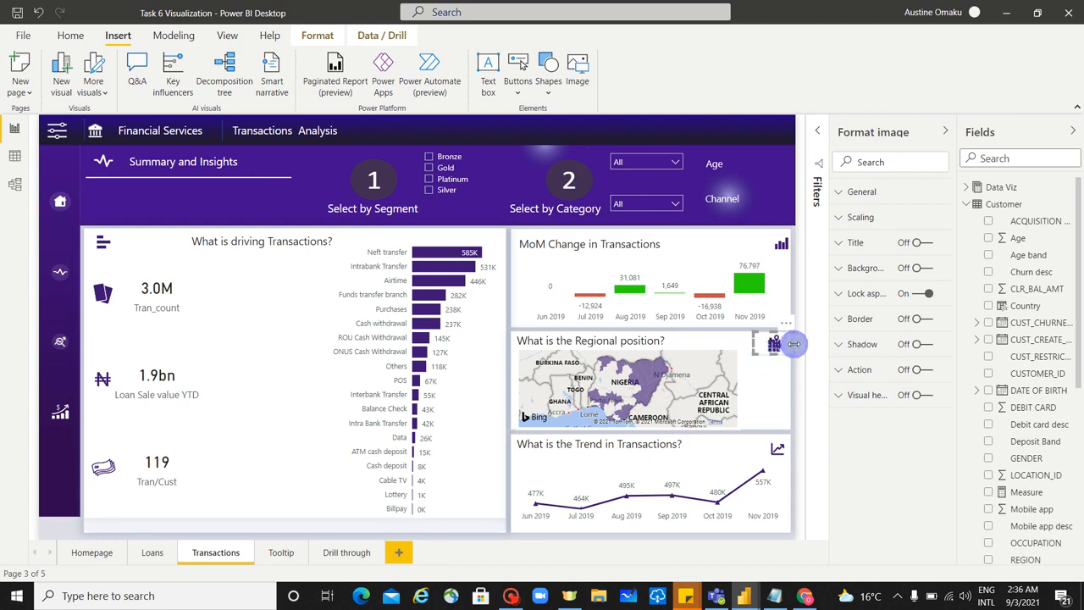
left_click_drag(794, 344, 772, 347)
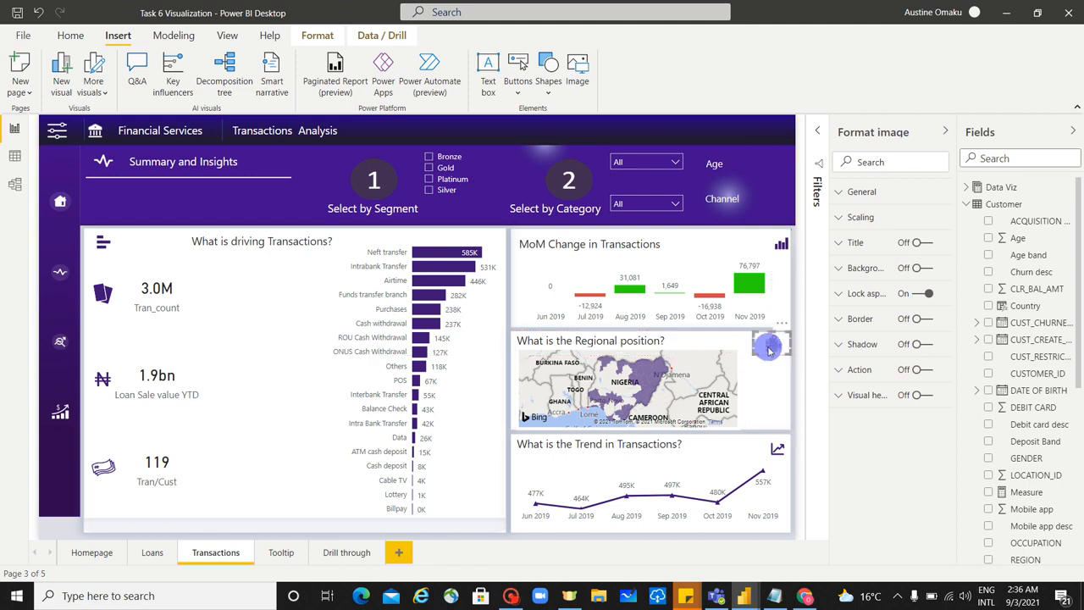
Step: Move the map icon below the bar icon in the regional position card, then select the bar icon
left_click(780, 389)
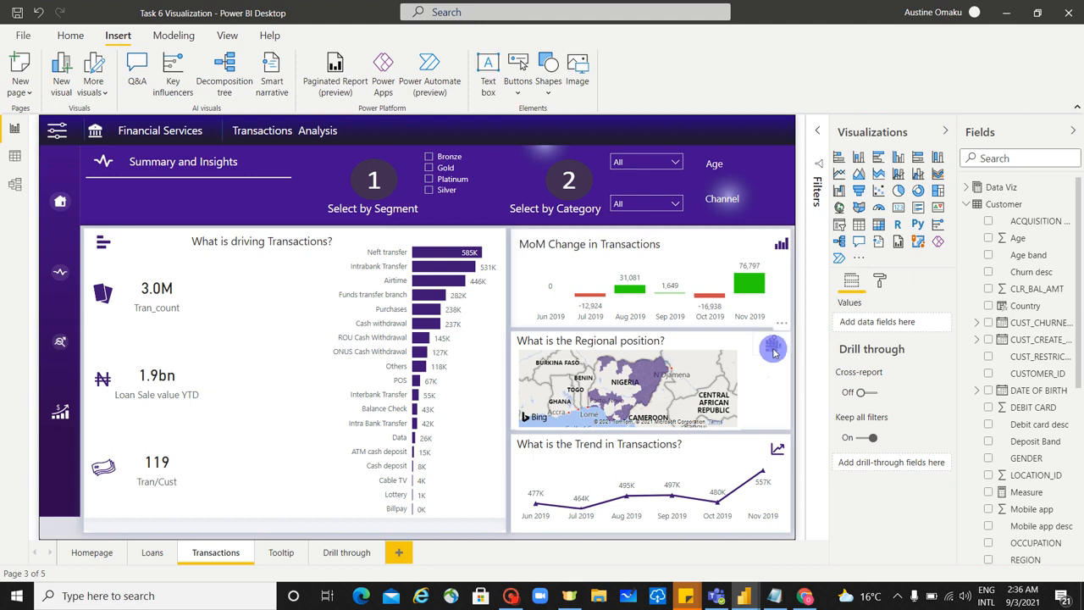
left_click(775, 344)
mouse_move(776, 344)
left_mouse_down()
mouse_move(766, 362)
mouse_move(775, 361)
left_mouse_up()
left_click(780, 346)
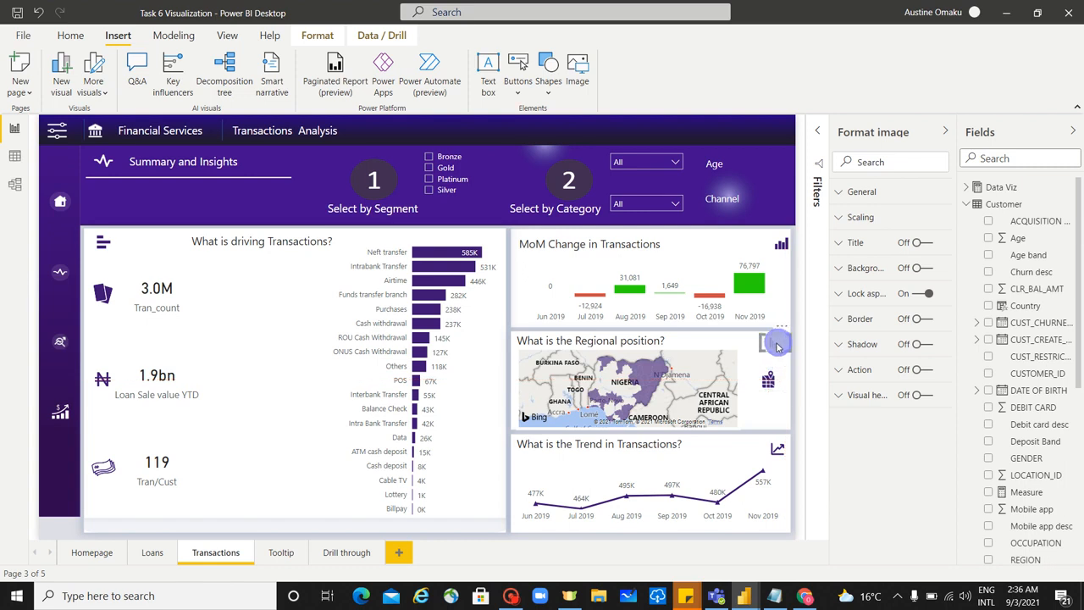
Step: Move the map icon onto the bar icon in the regional position card's upper-right corner
left_click(770, 383)
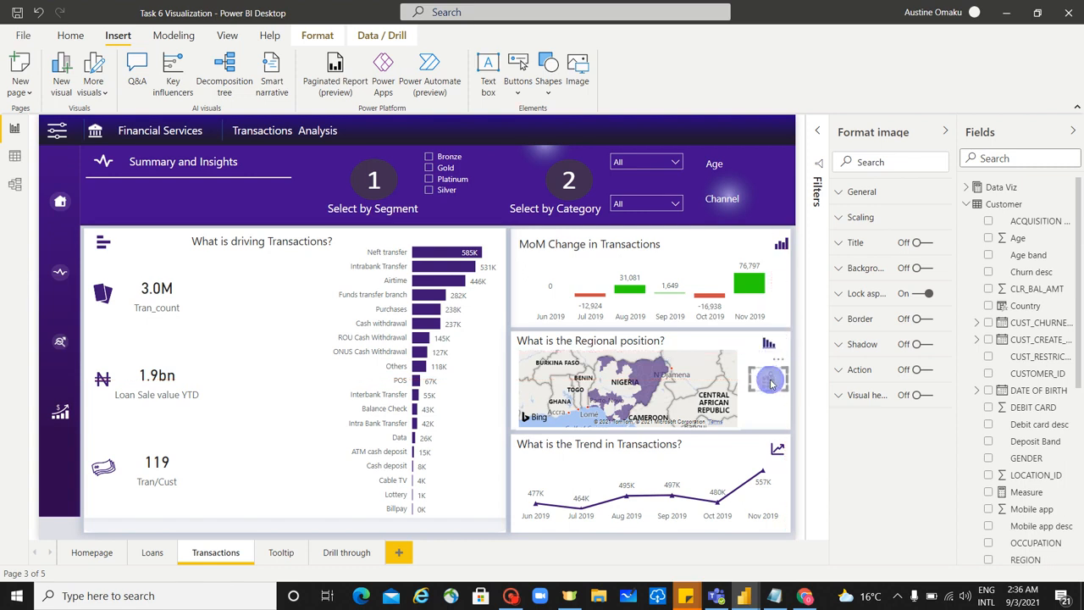
left_click_drag(770, 382, 772, 346)
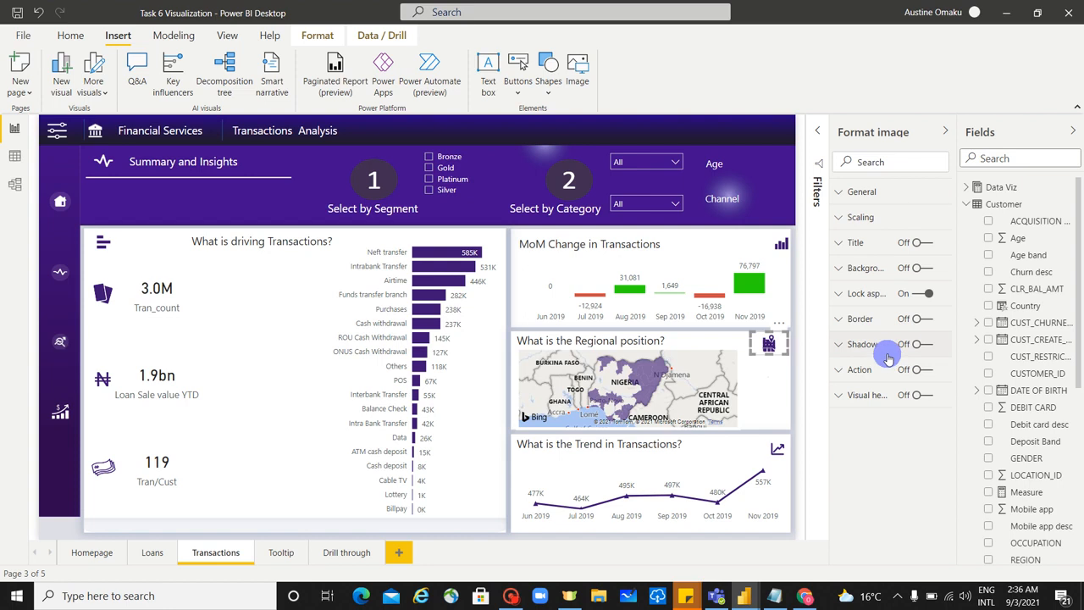
Step: Hide the filled map and the bar icon, keeping the regional column chart and the map icon shown
left_click(228, 36)
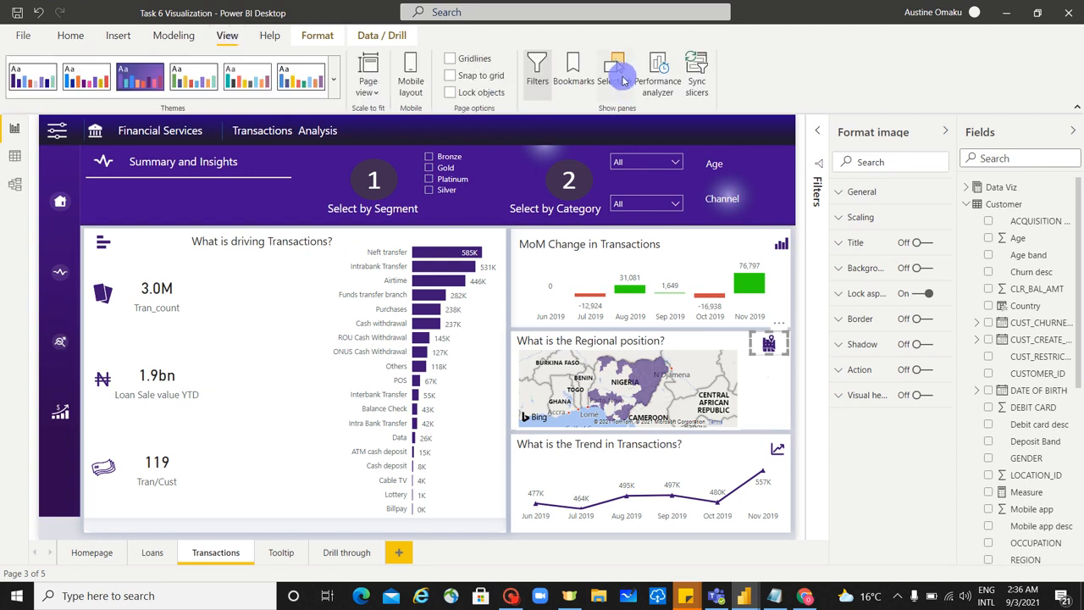
left_click(623, 79)
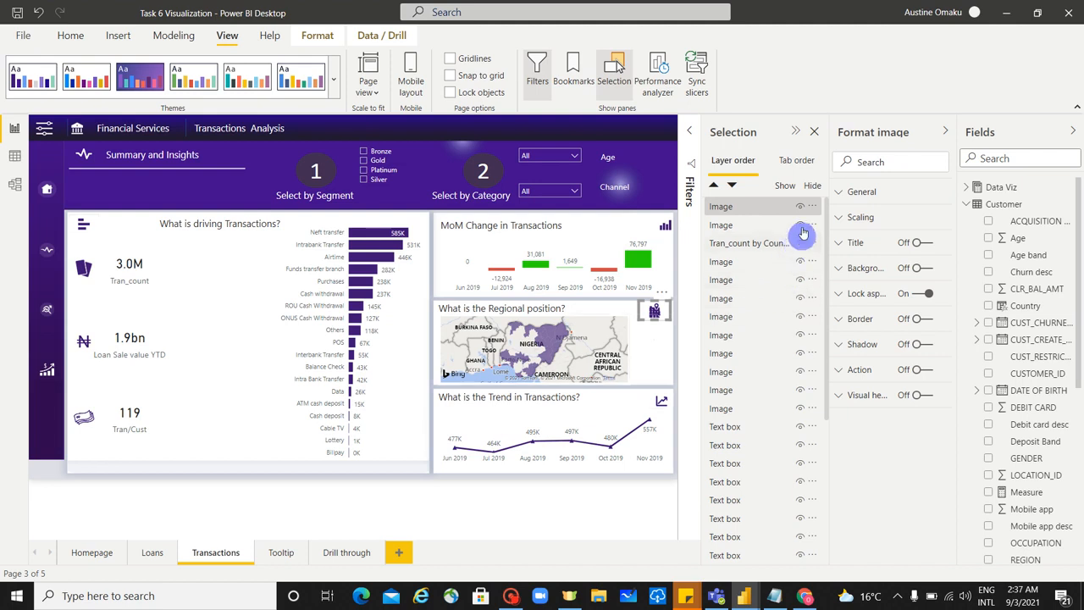
left_click(781, 207)
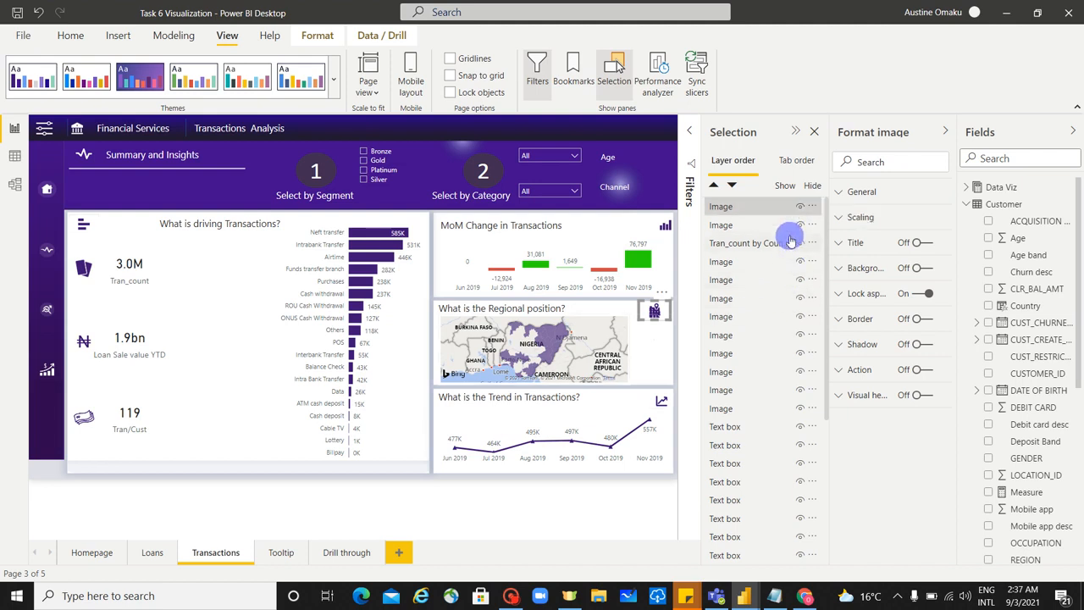
left_click(801, 245)
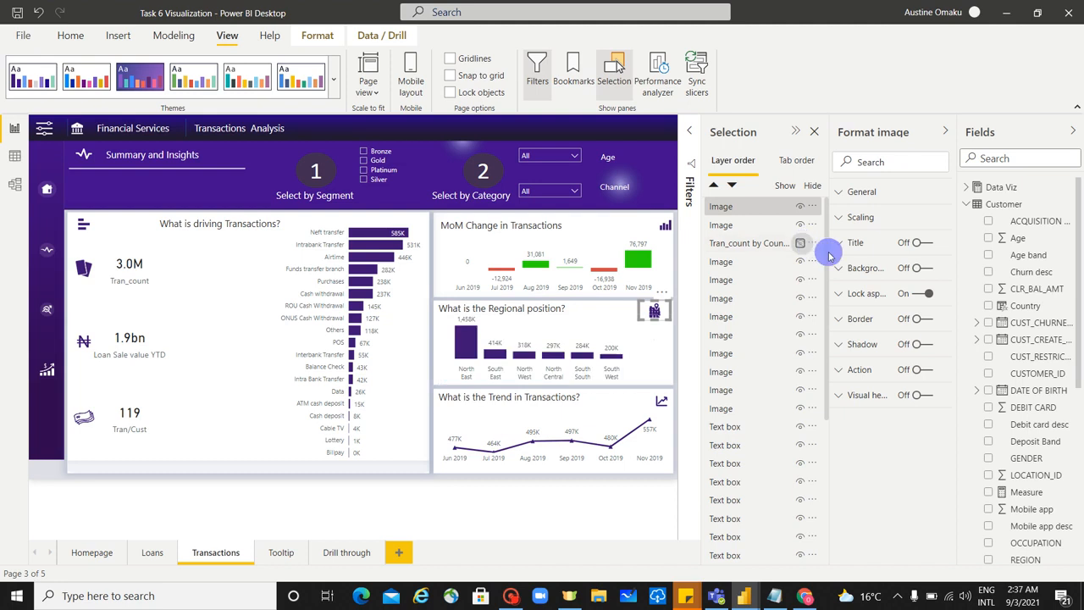
left_click(803, 210)
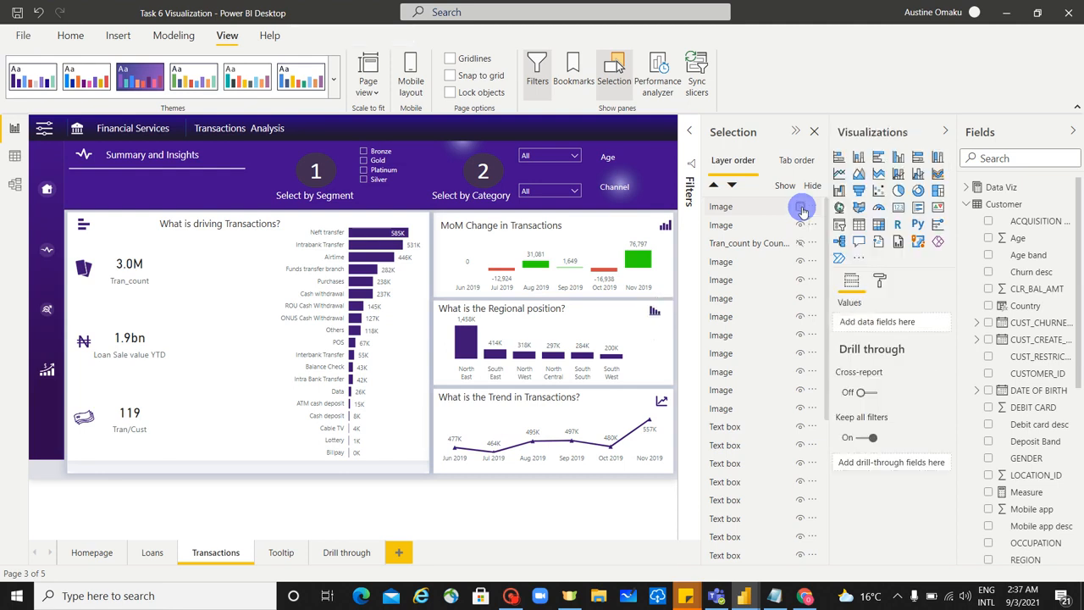
left_click(803, 209)
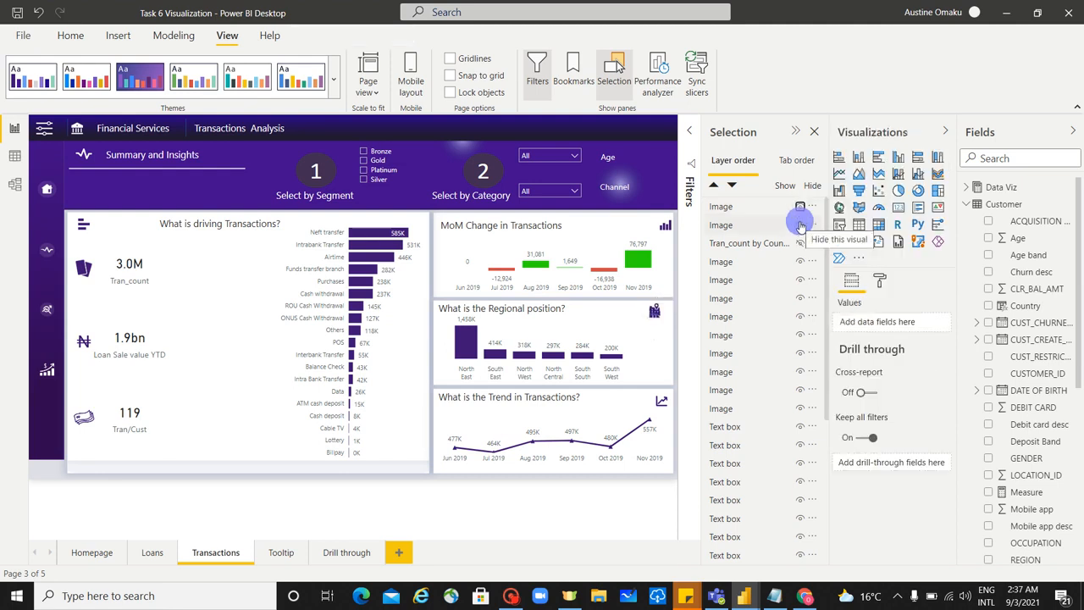
left_click(800, 225)
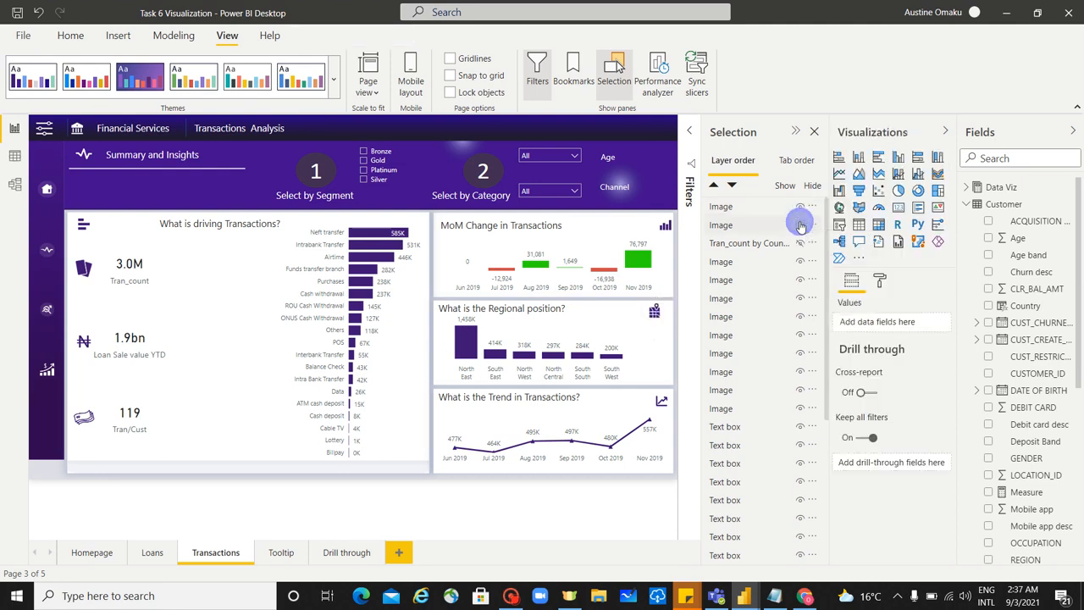
Step: Add a bookmark of the current column chart view and name it Barchart
left_click(575, 71)
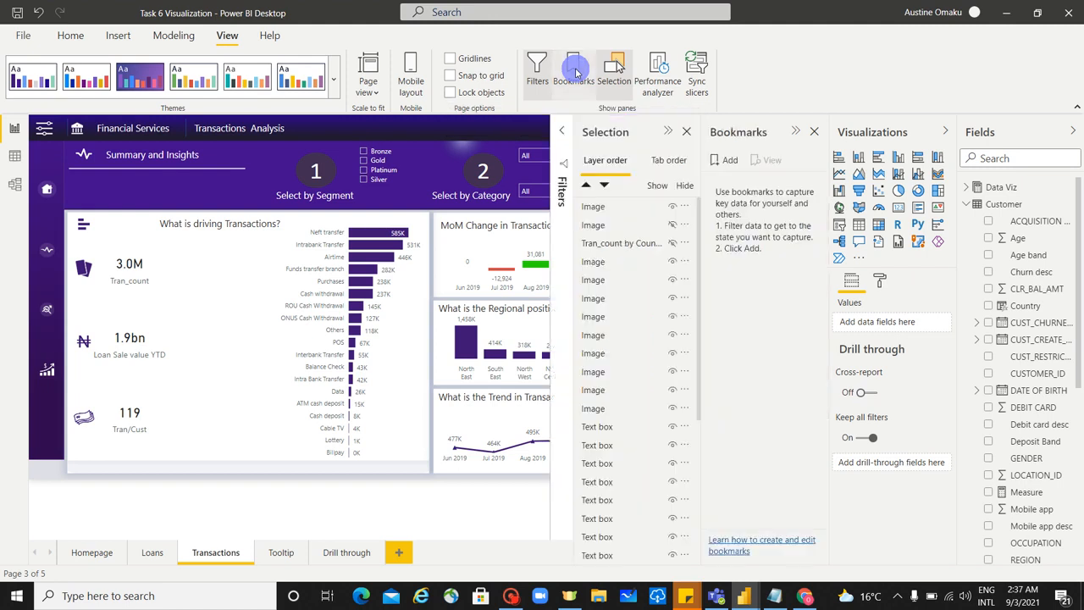
left_click(727, 159)
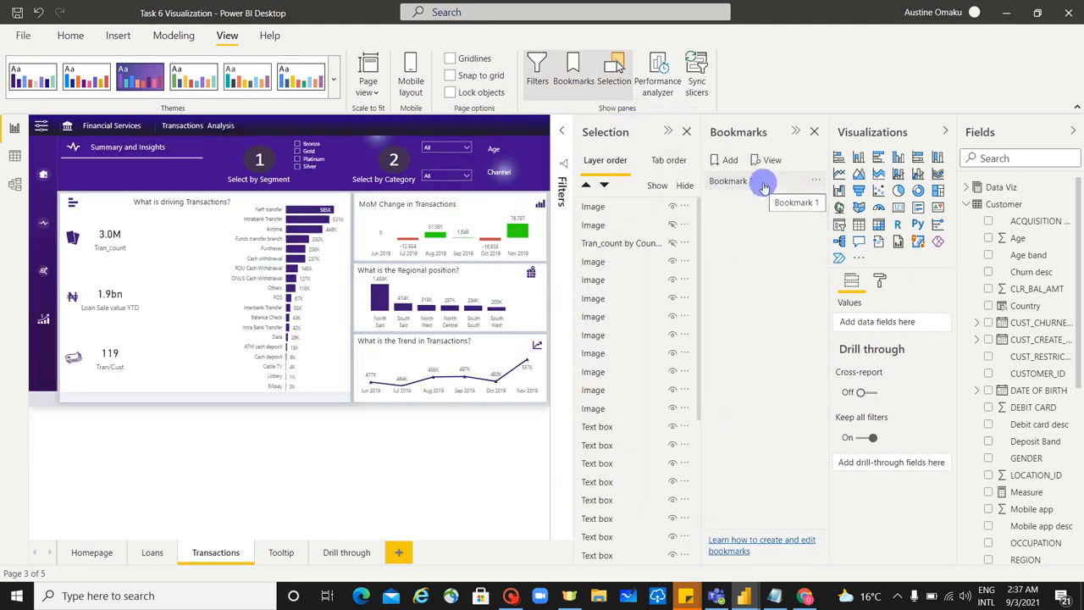
double_click(765, 180)
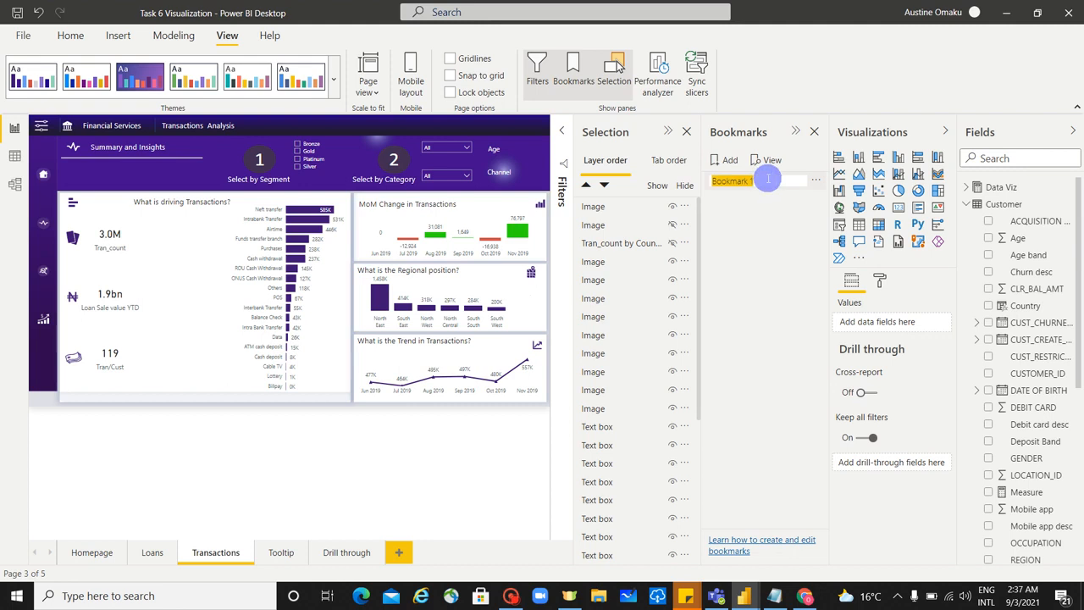
type("E")
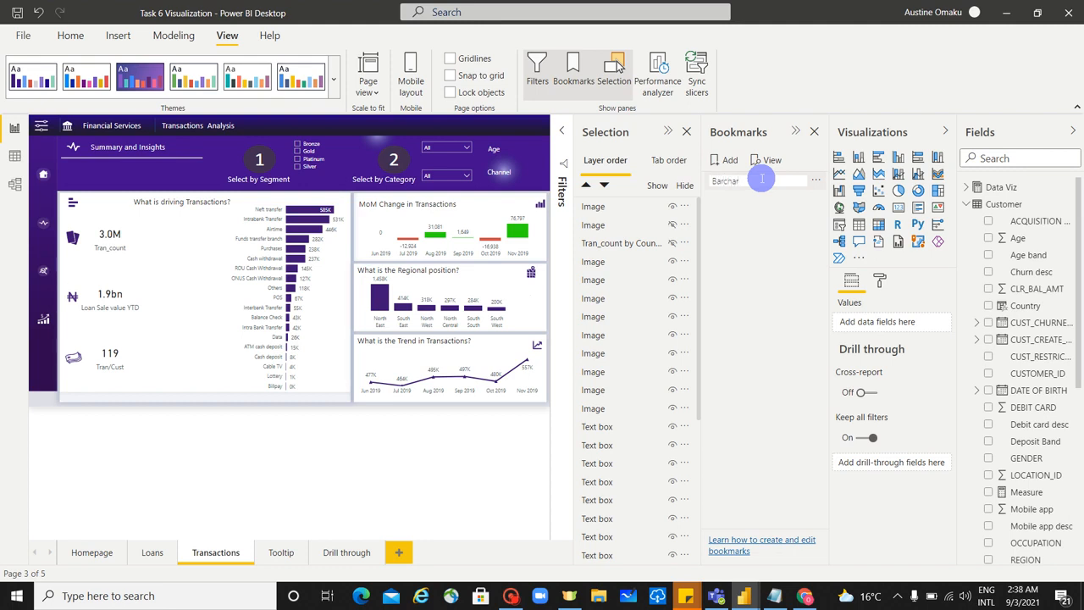
key("Return")
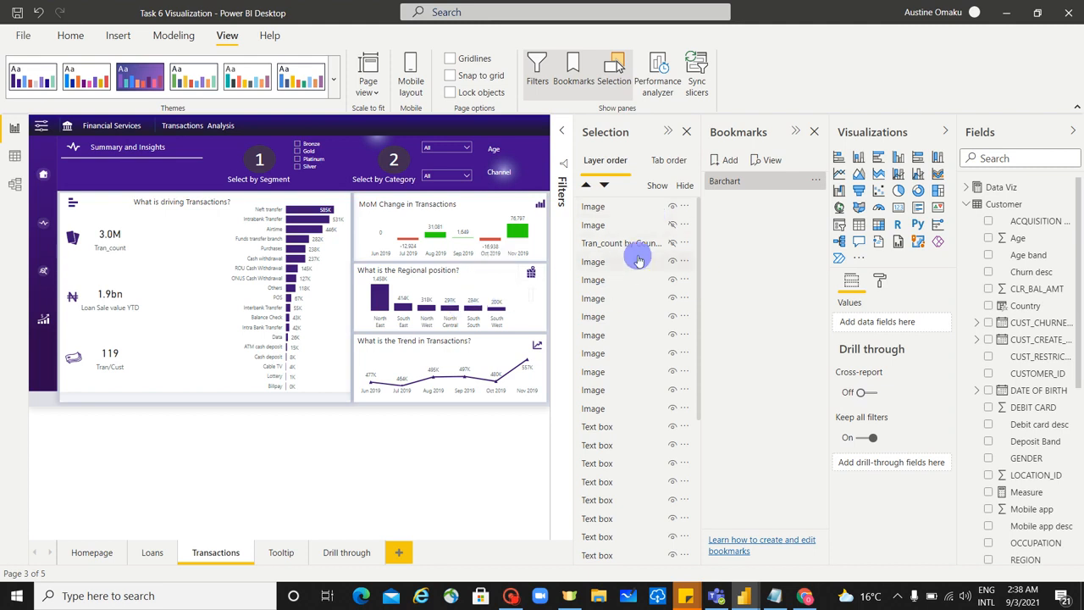
Step: Hide the regional column chart and the map icon, and show the bar icon and the filled map instead
left_click(487, 290)
scroll(670, 457, "down", 3)
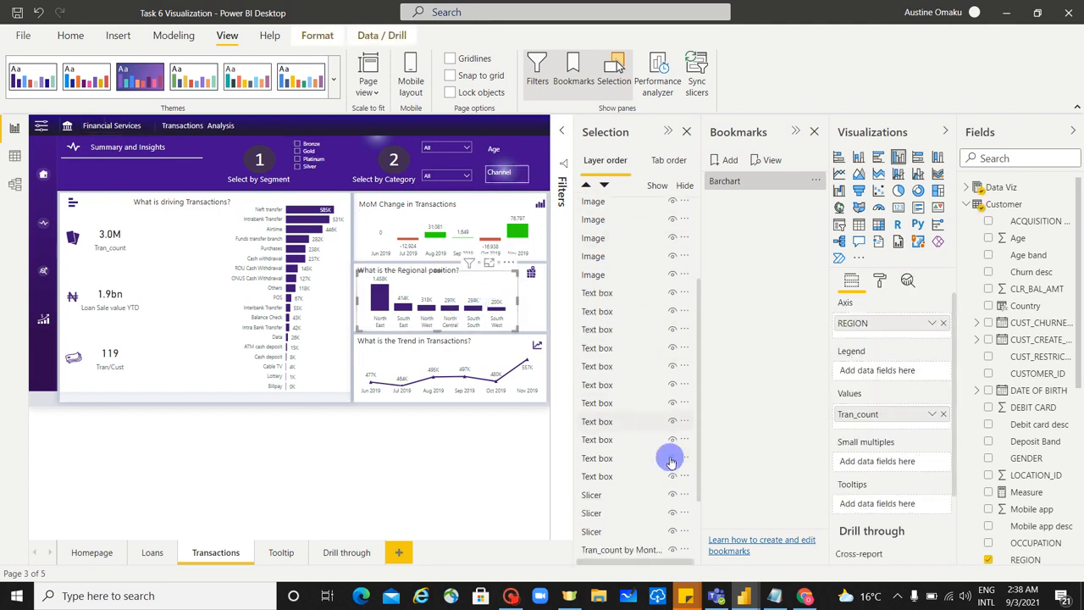
scroll(670, 461, "down", 2)
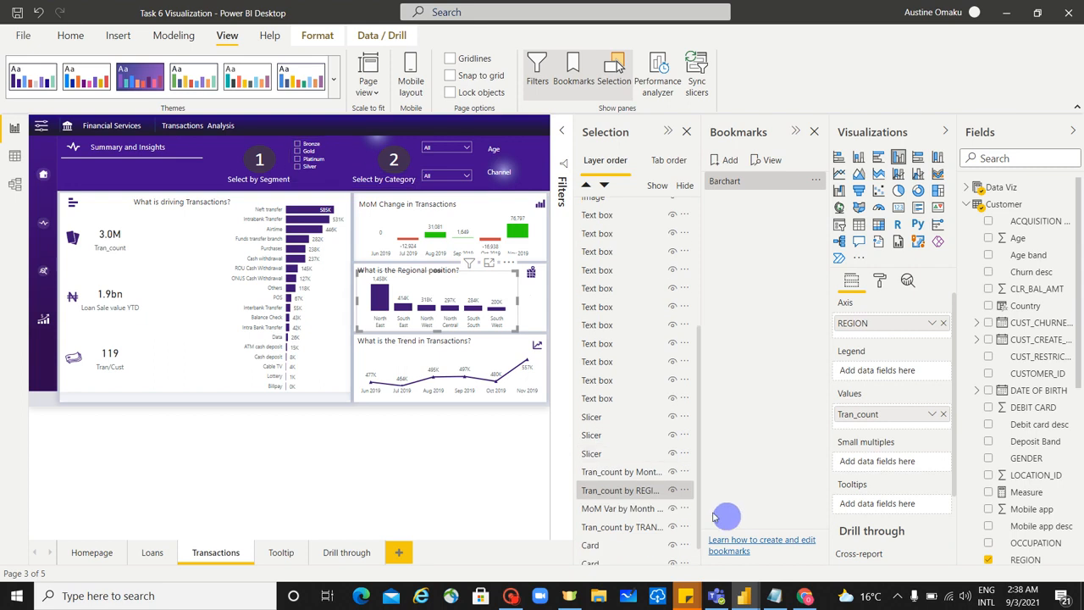
left_click(672, 493)
scroll(670, 432, "up", 5)
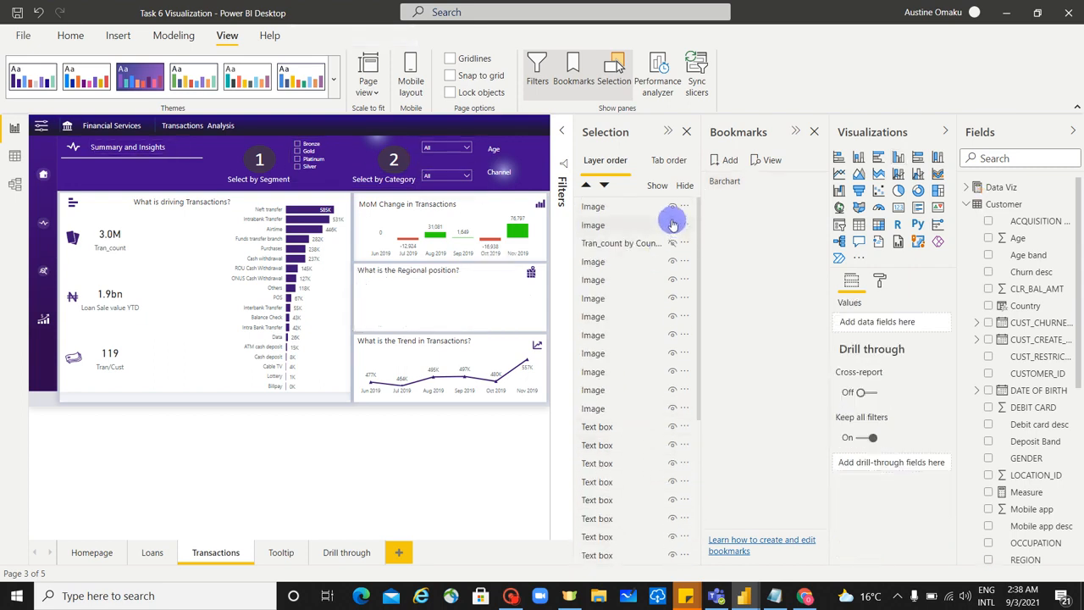
left_click(673, 208)
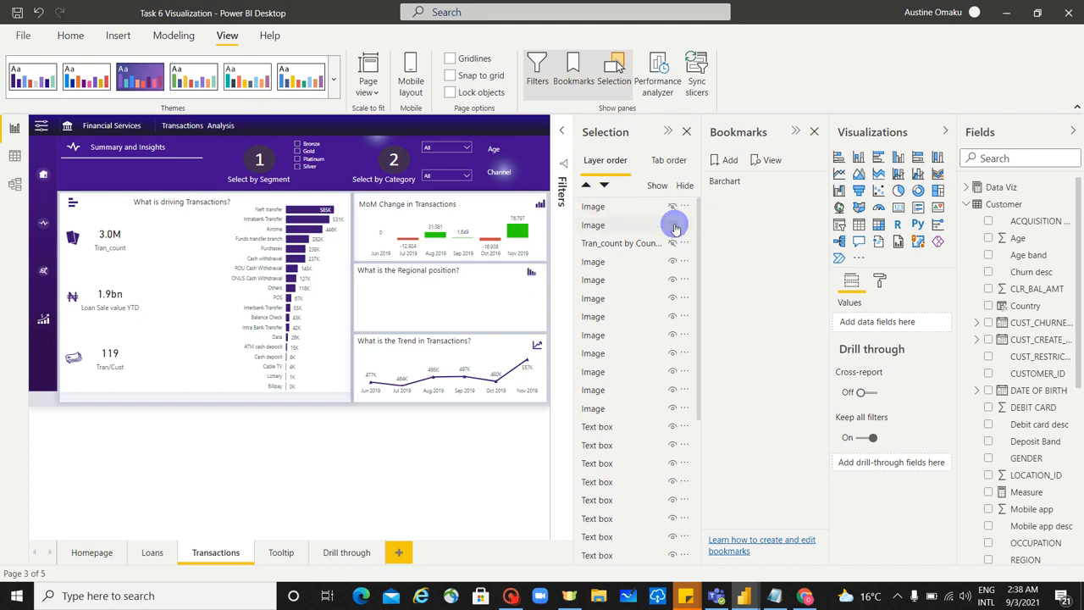
left_click(674, 225)
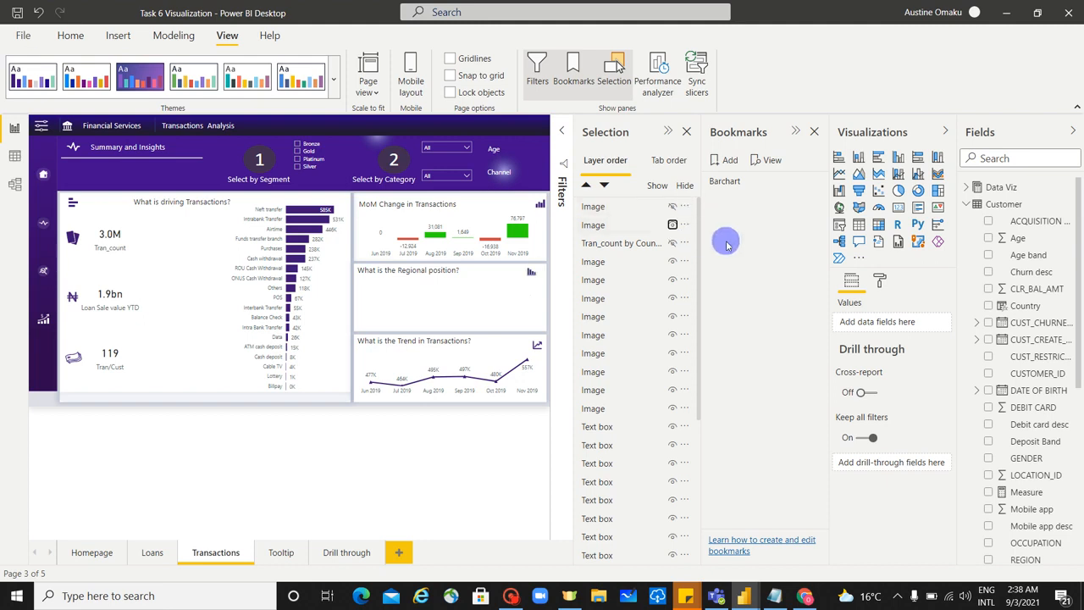
left_click(675, 245)
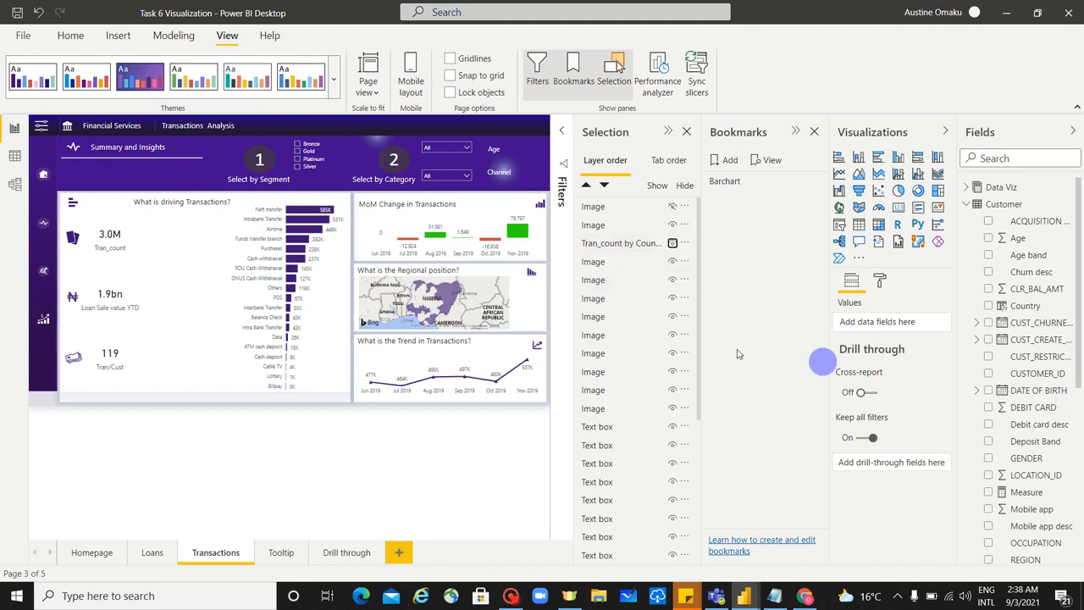
Step: Add a bookmark of the current filled map view and name it Map
left_click(726, 162)
double_click(746, 203)
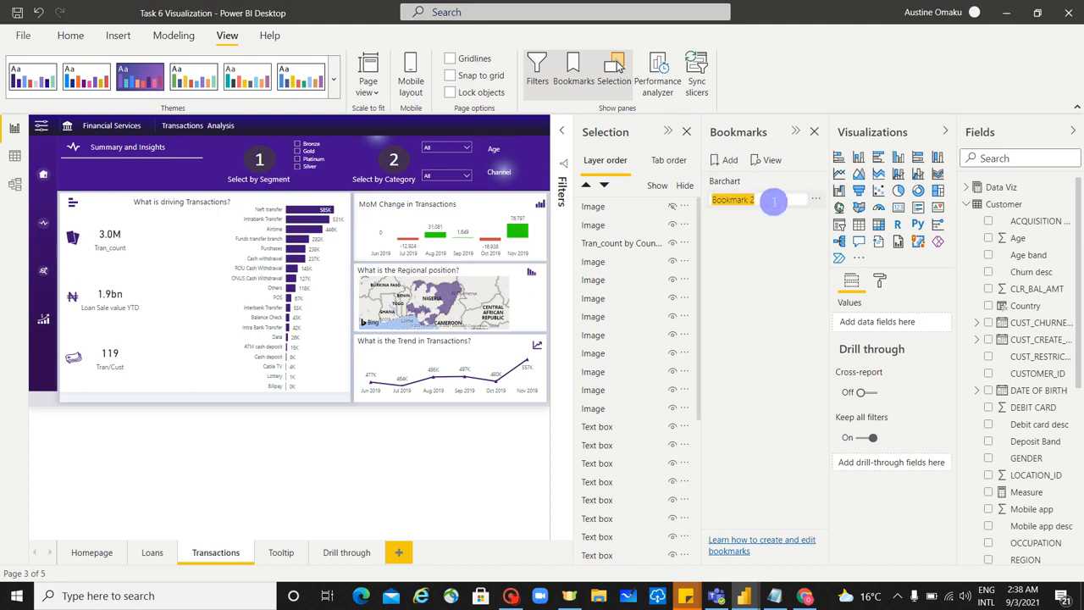
type("Map")
key("Return")
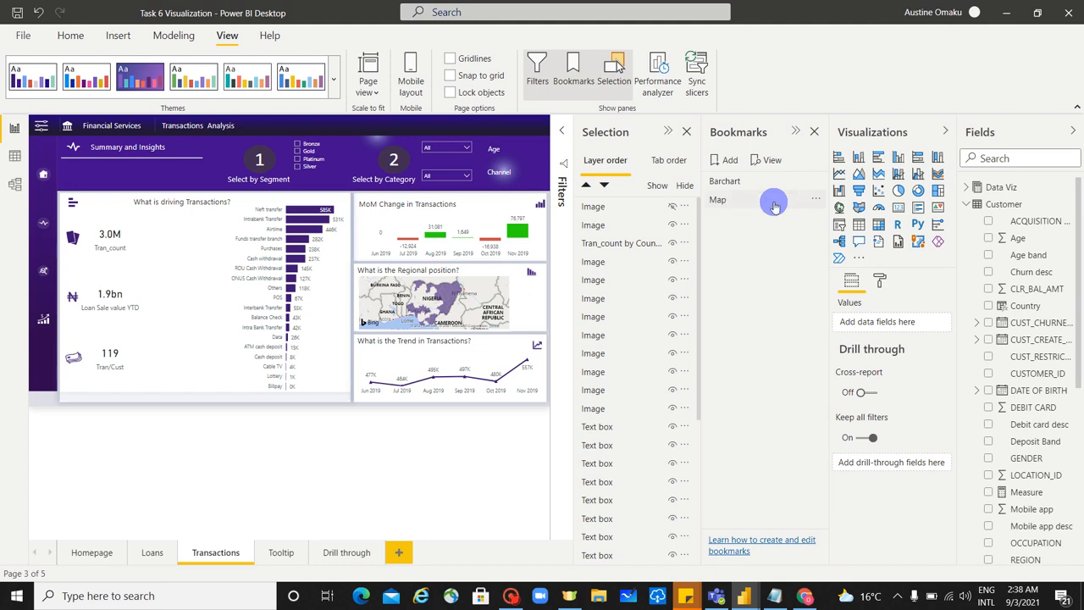
Step: Select the bar icon and check both views by applying the Barchart bookmark and returning to the Map bookmark
left_click(773, 206)
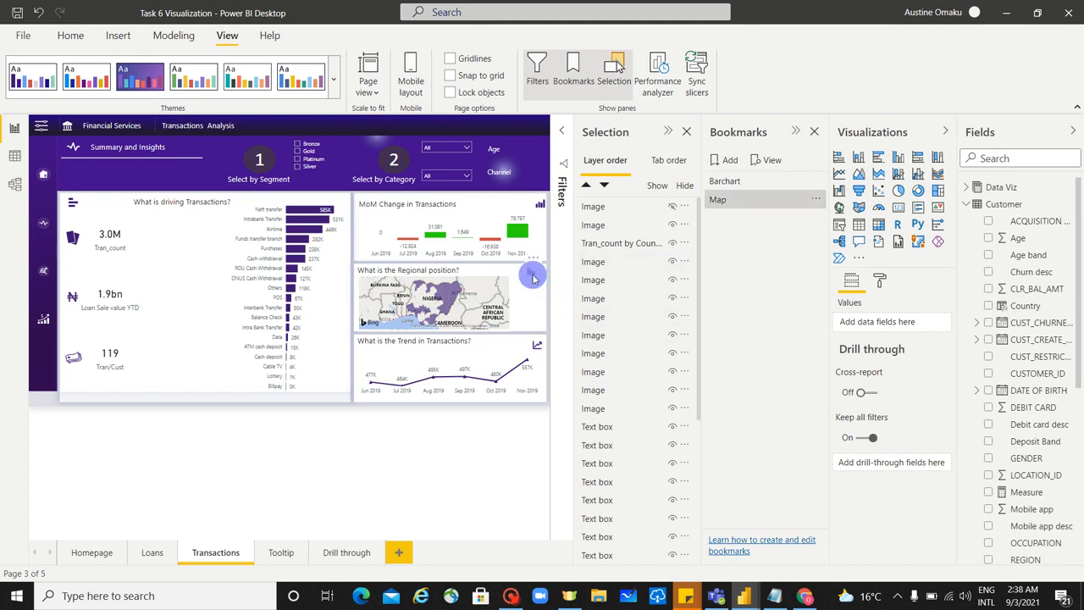
left_click(533, 274)
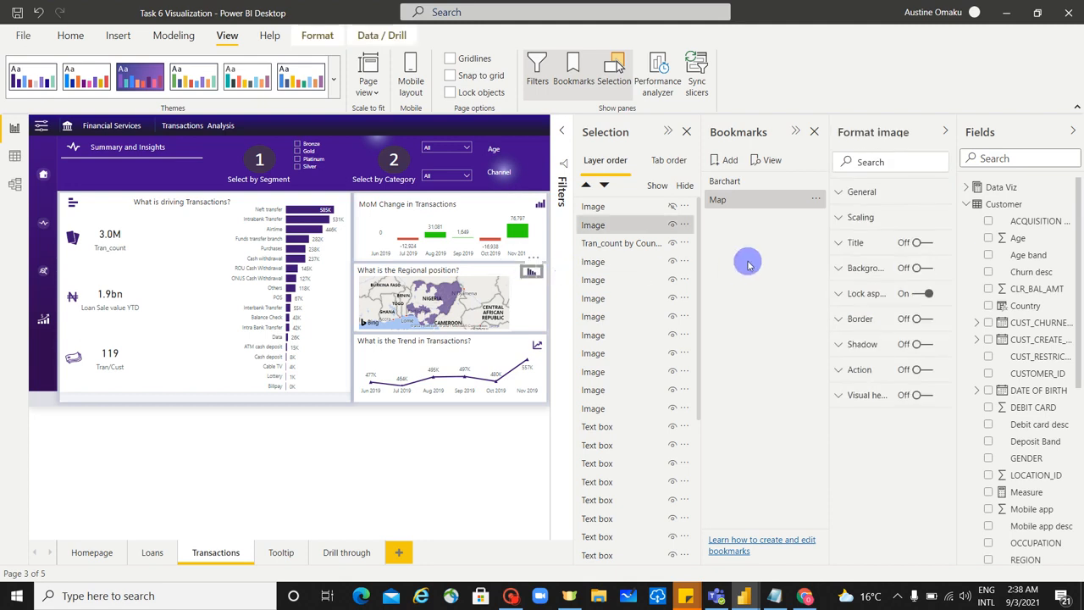
left_click(741, 185)
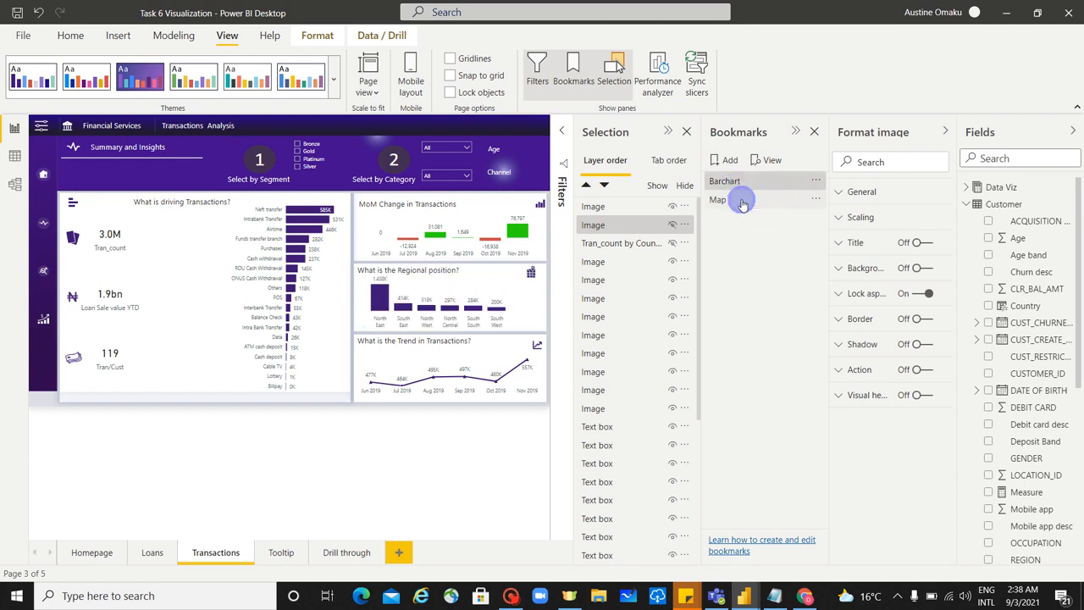
left_click(742, 201)
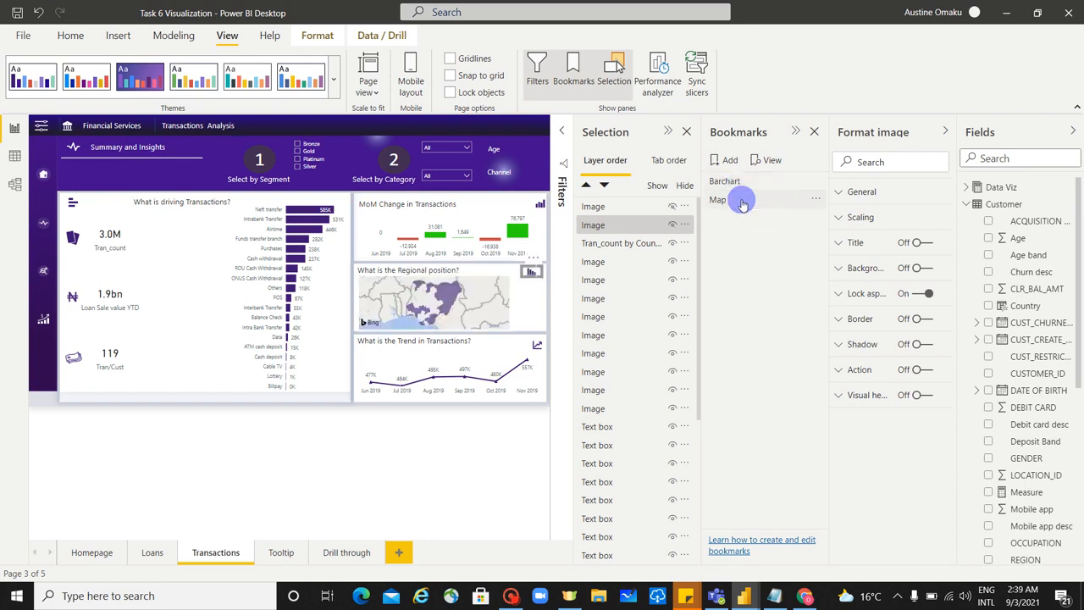
left_click(742, 203)
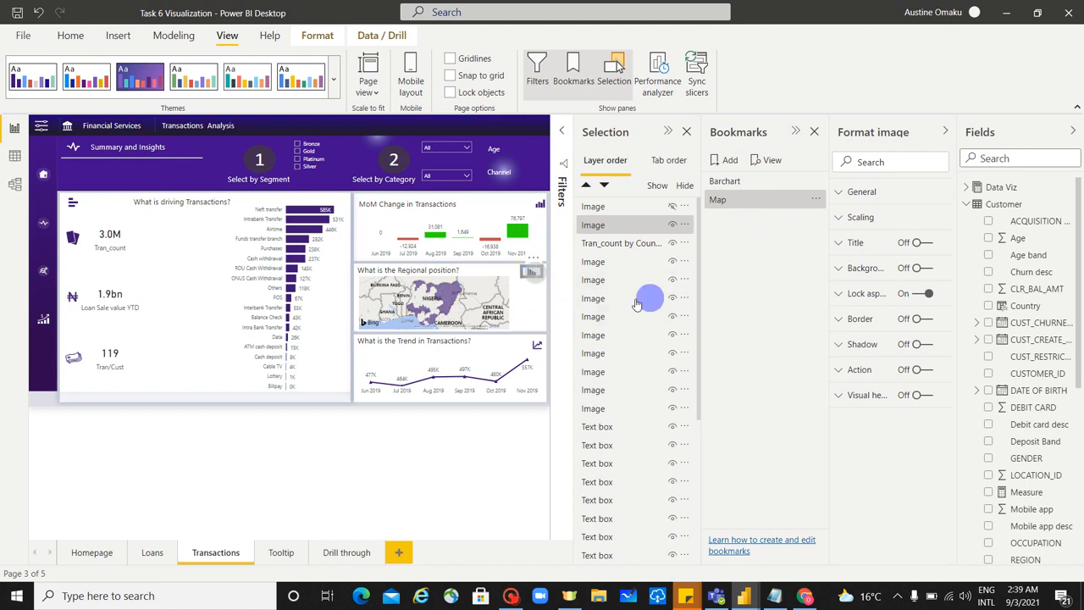
Step: Turn on the bar icon's action, set its type to Bookmark and link it to the Barchart bookmark
left_click(918, 371)
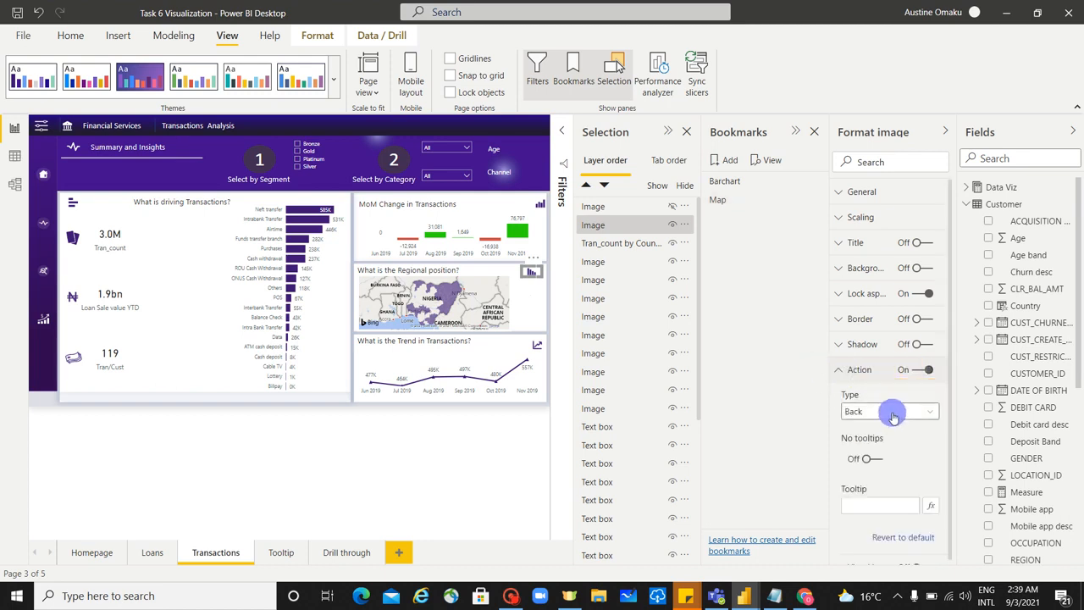
left_click(893, 412)
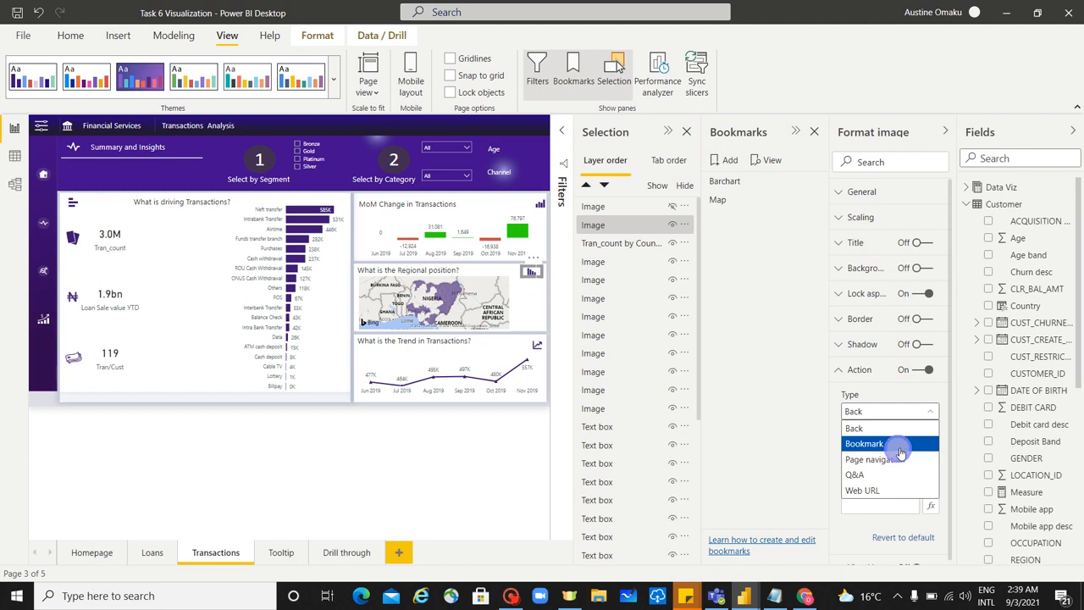
left_click(900, 453)
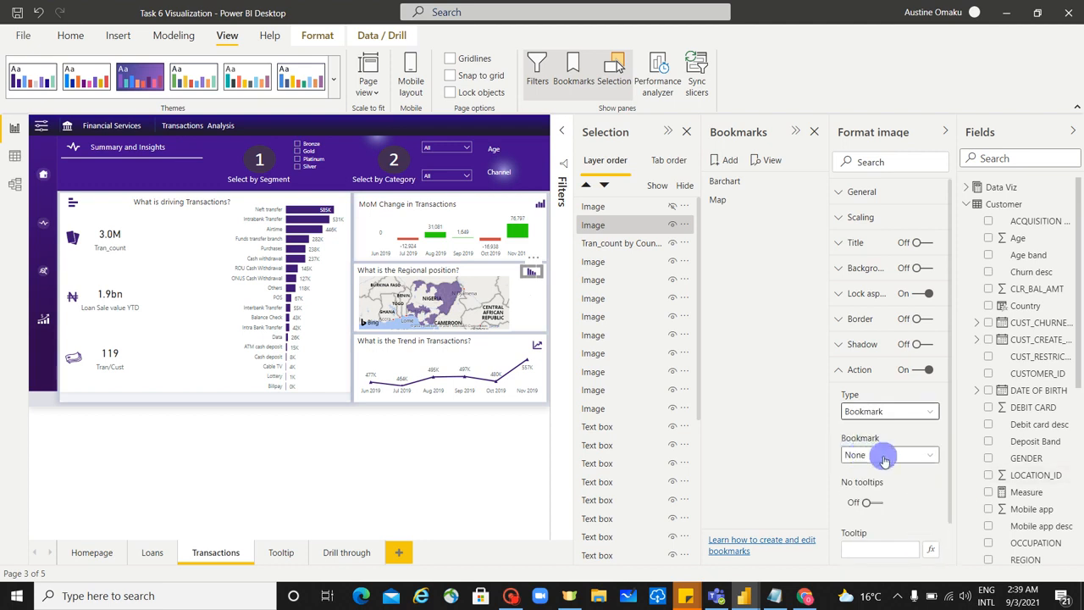
left_click(887, 456)
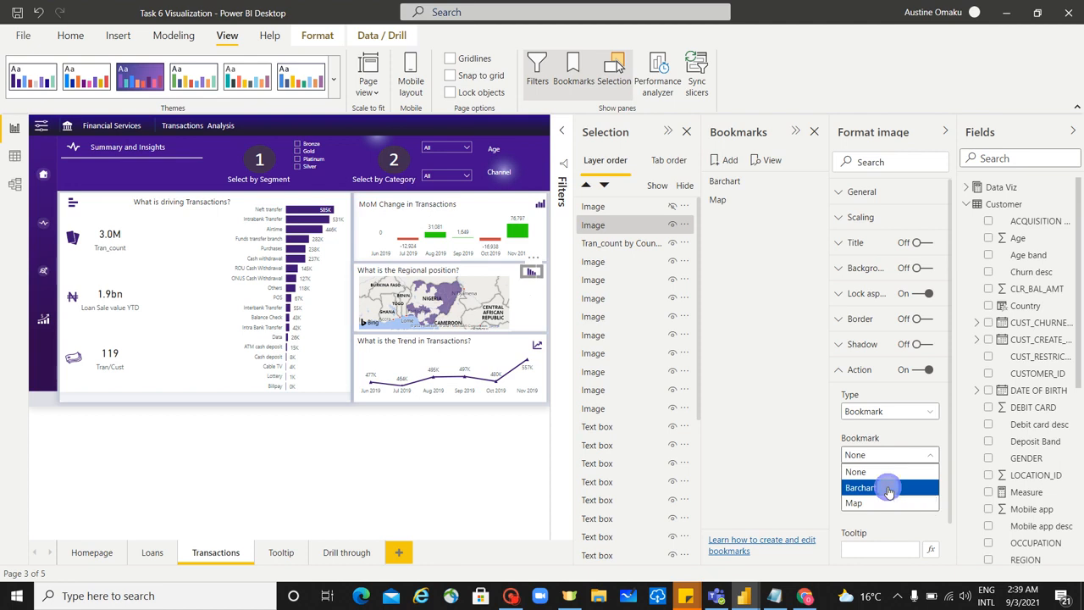
left_click(889, 489)
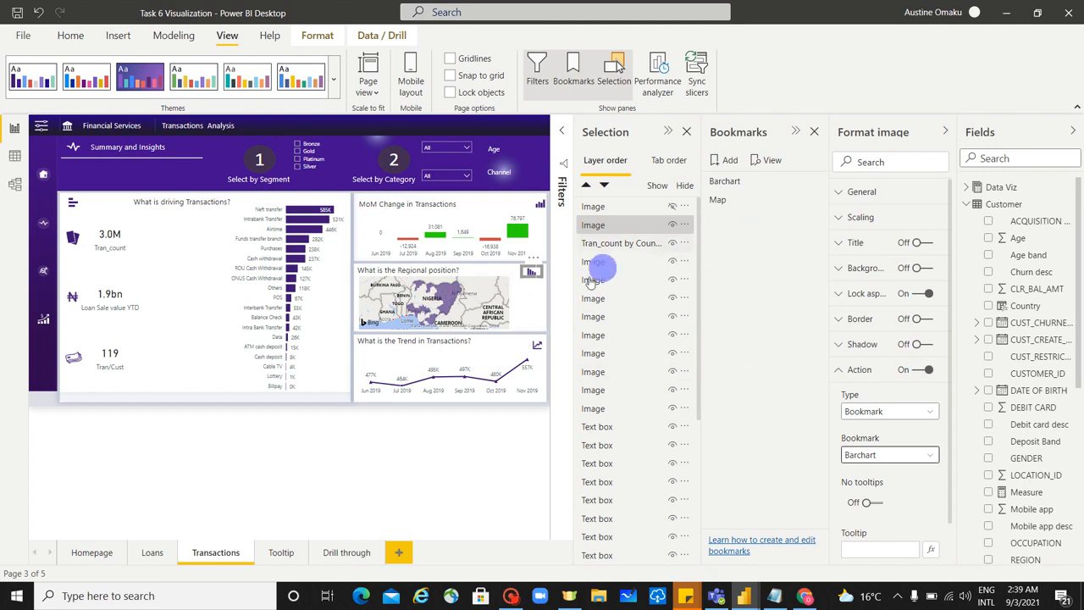
Step: Deselect the bar icon and reapply the Map bookmark
left_click(672, 207)
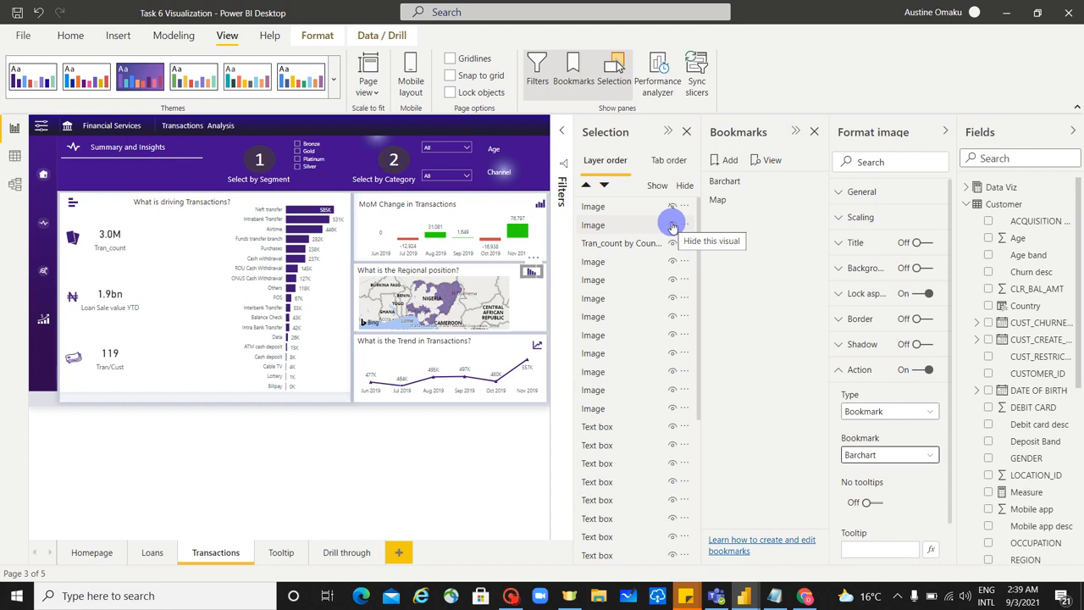
left_click(539, 304)
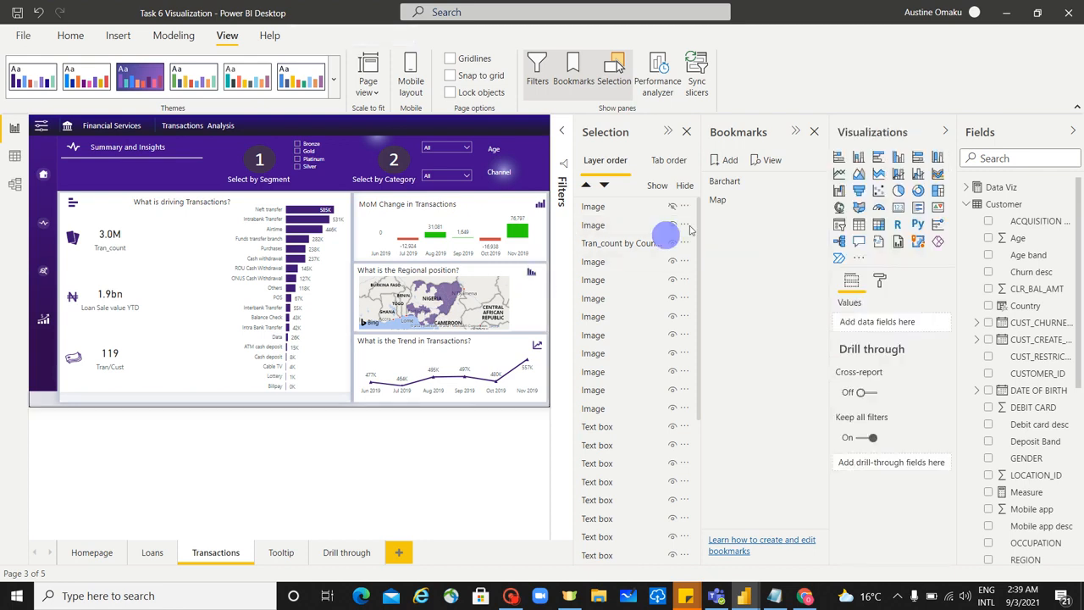
left_click(737, 204)
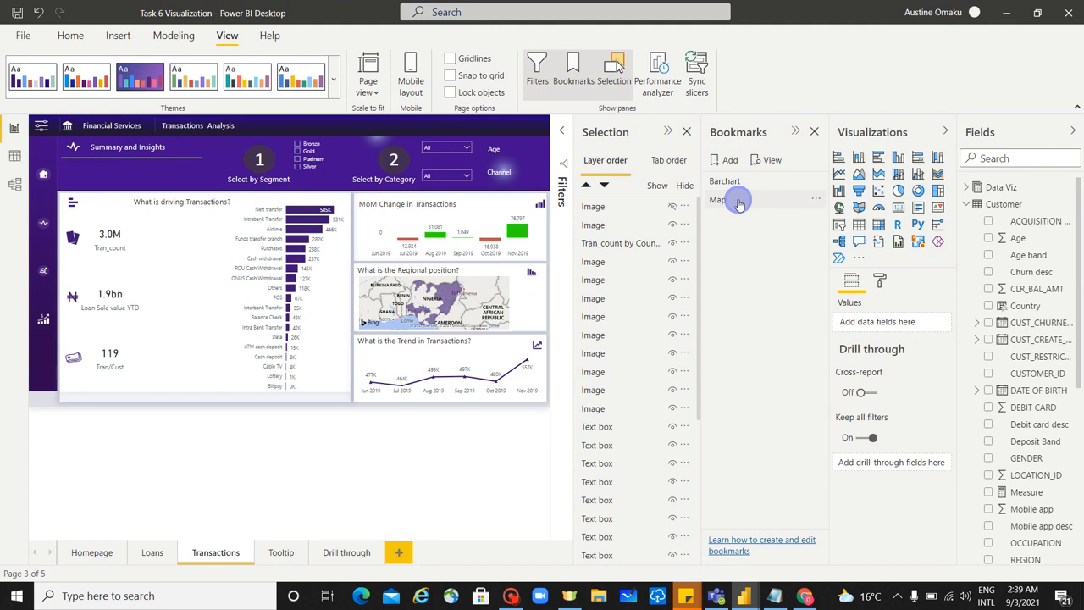
Step: Apply the Barchart bookmark and turn on the map icon's action with type Bookmark, linked to the Map bookmark
left_click(742, 200)
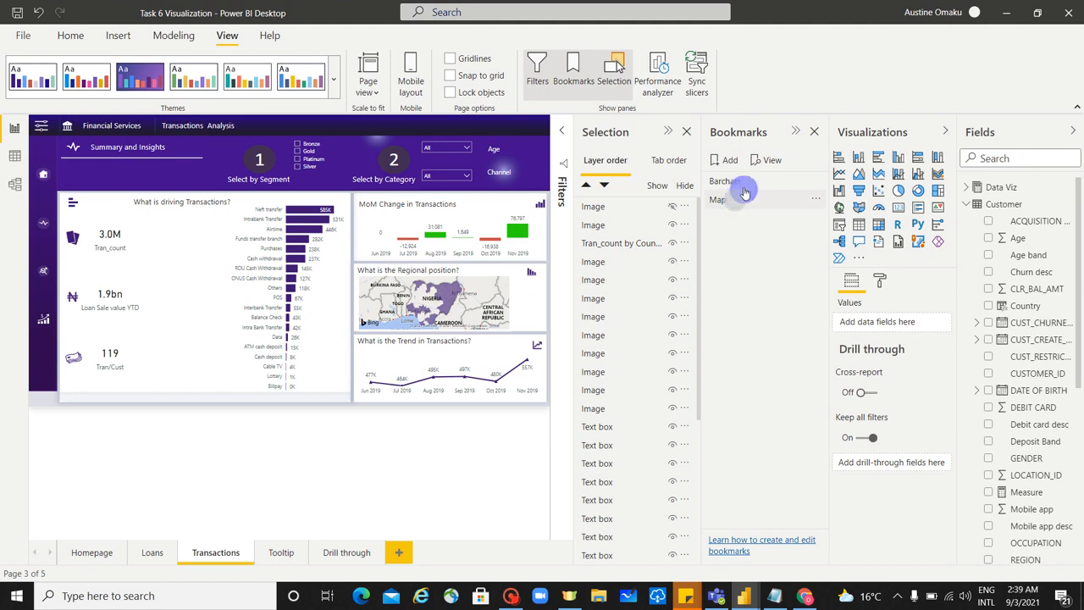
left_click(740, 182)
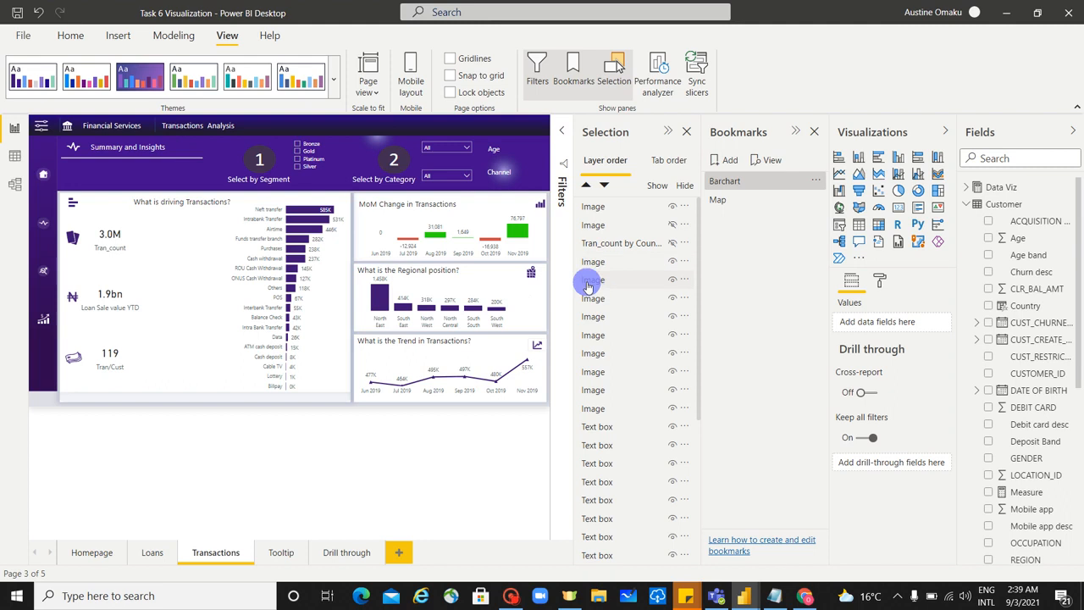
left_click(532, 278)
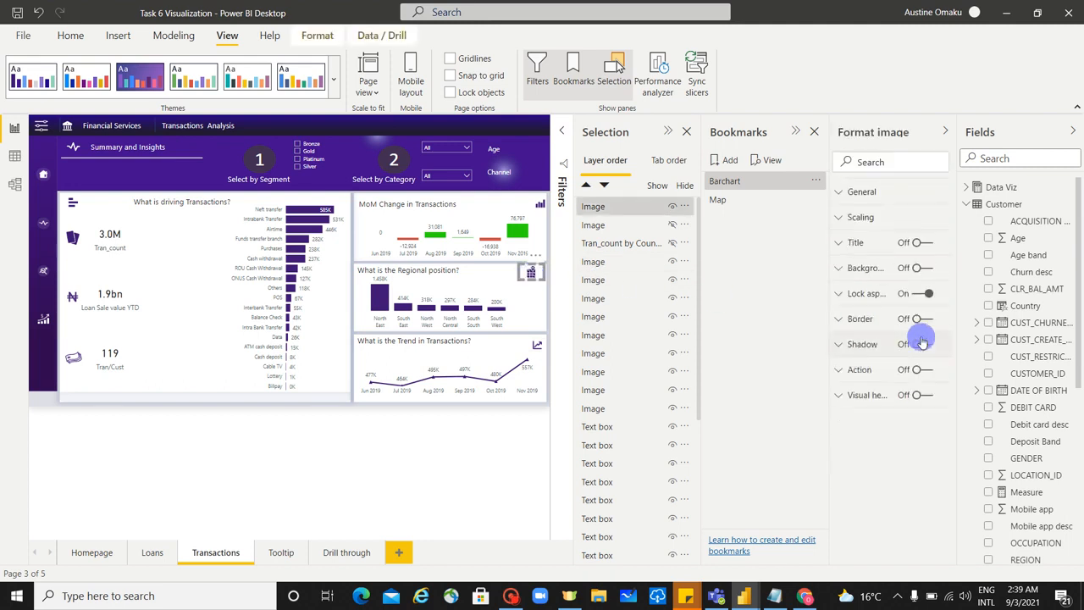
left_click(917, 370)
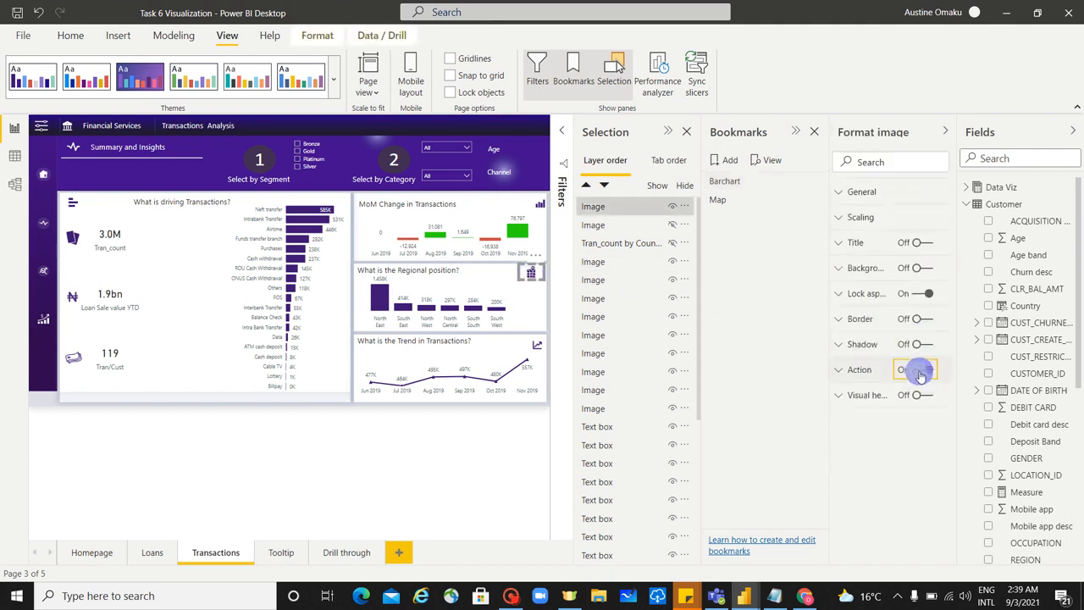
left_click(844, 371)
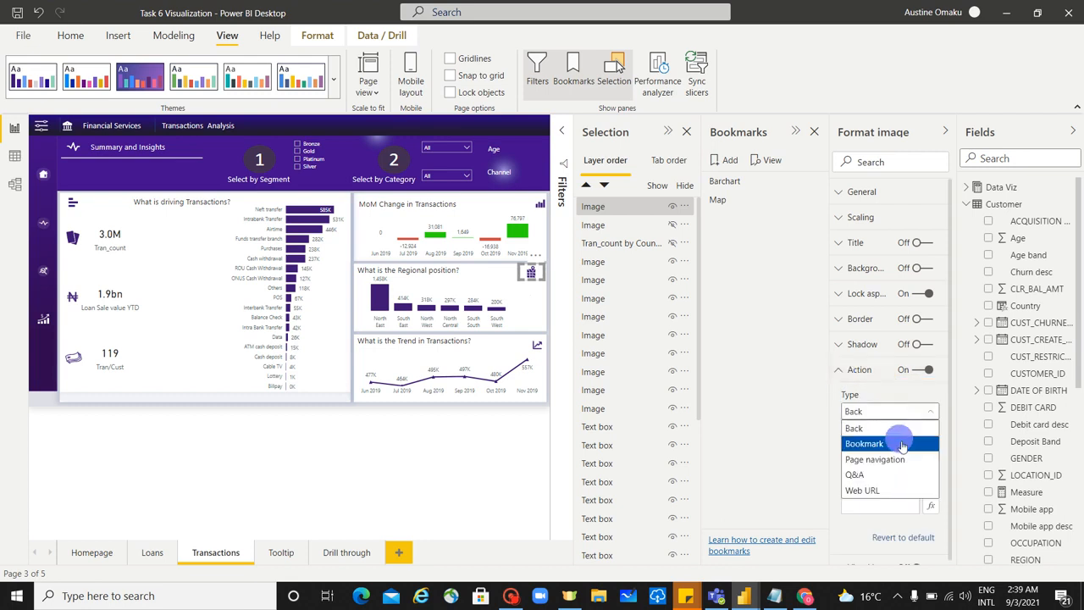
left_click(900, 443)
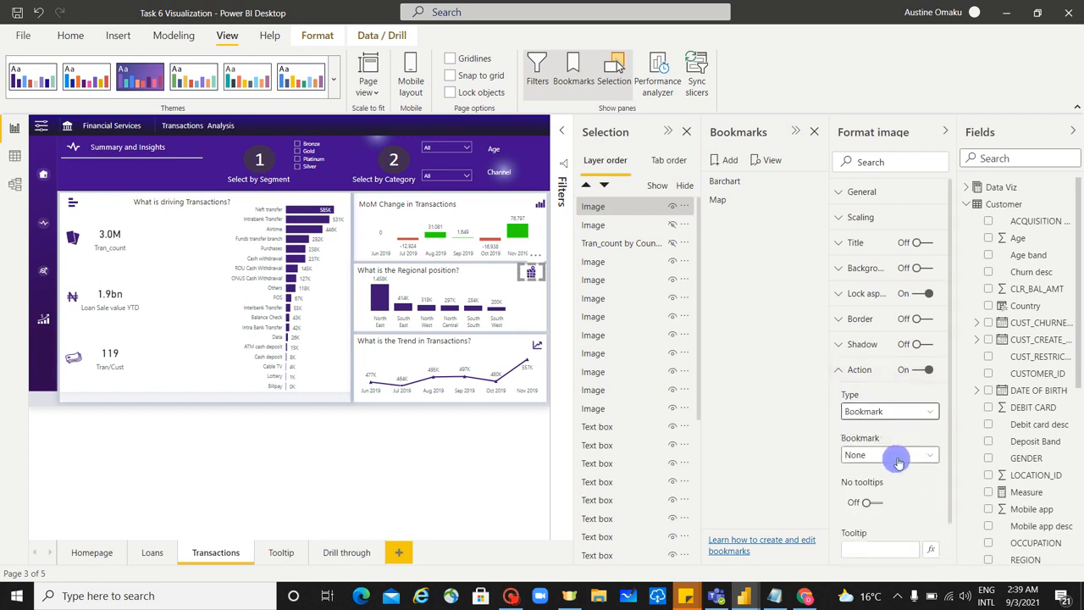
left_click(895, 455)
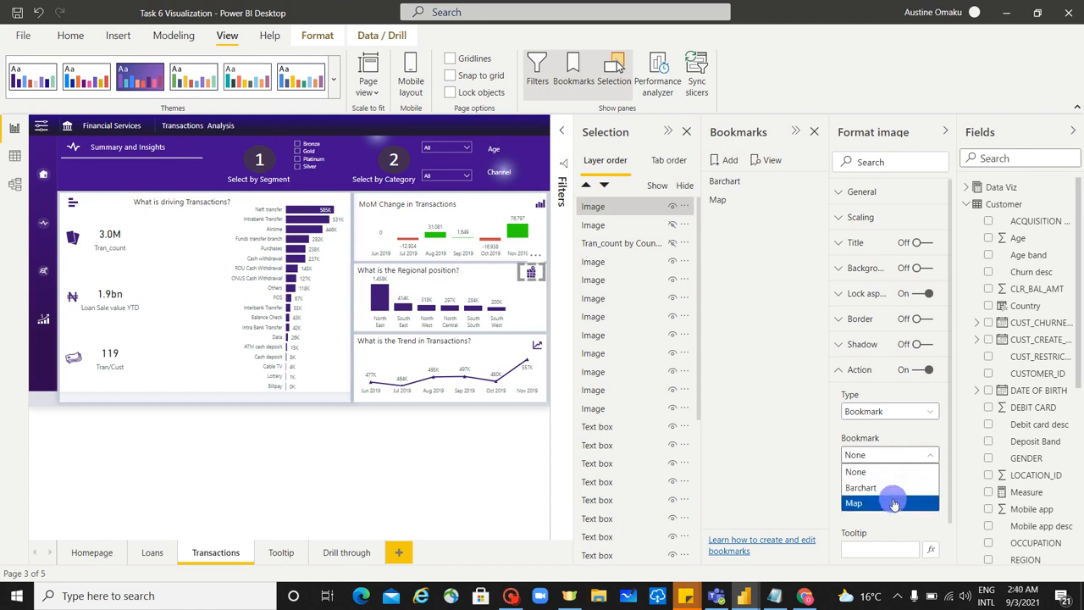
left_click(891, 503)
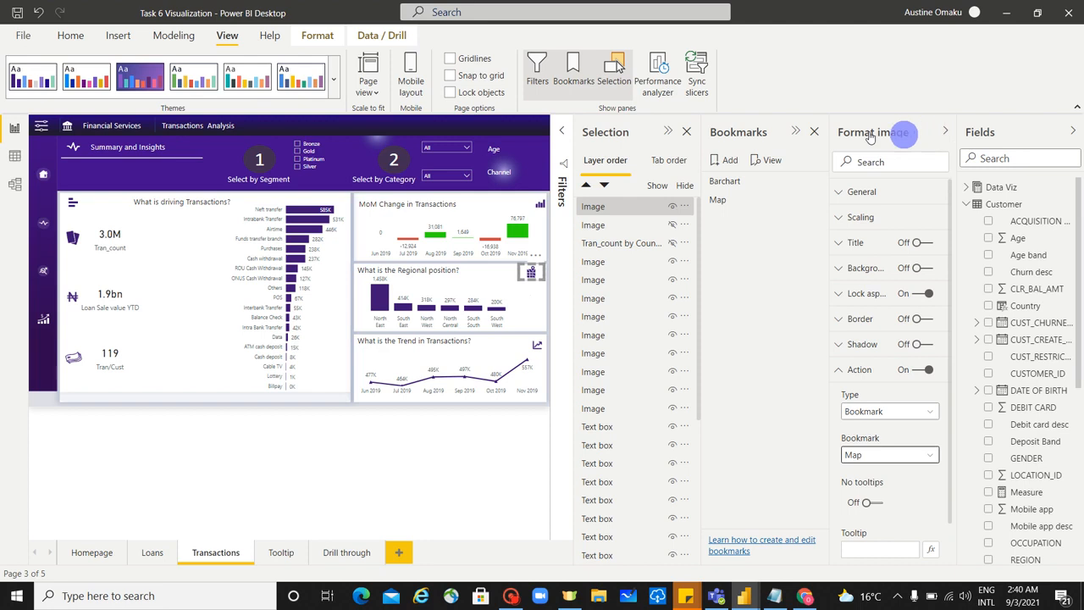
Step: Collapse the Format image, Selection and Bookmarks panes to enlarge the report canvas
left_click(896, 115)
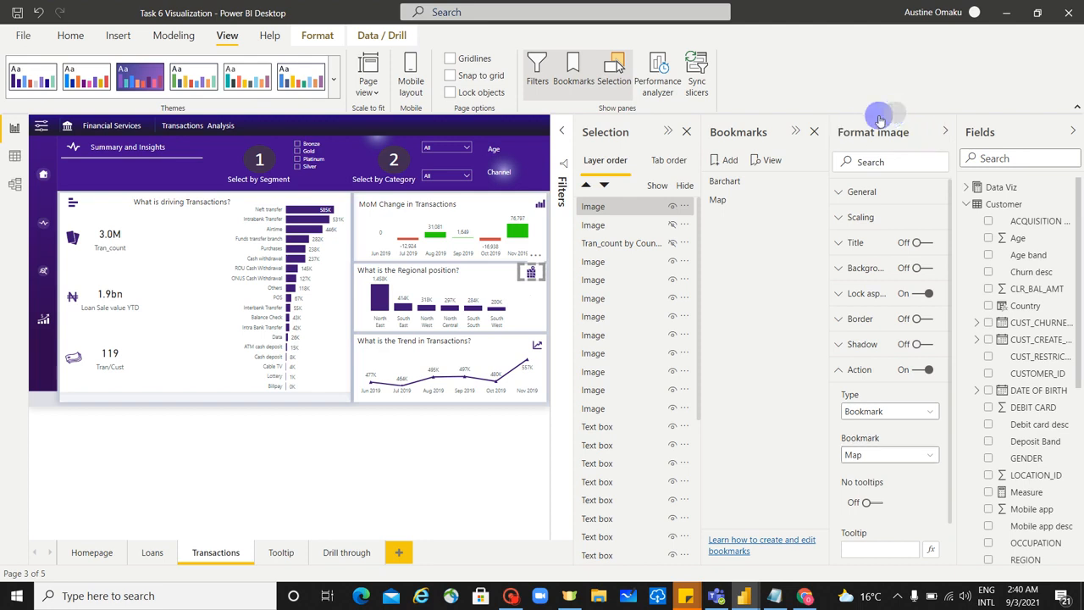
left_click(872, 117)
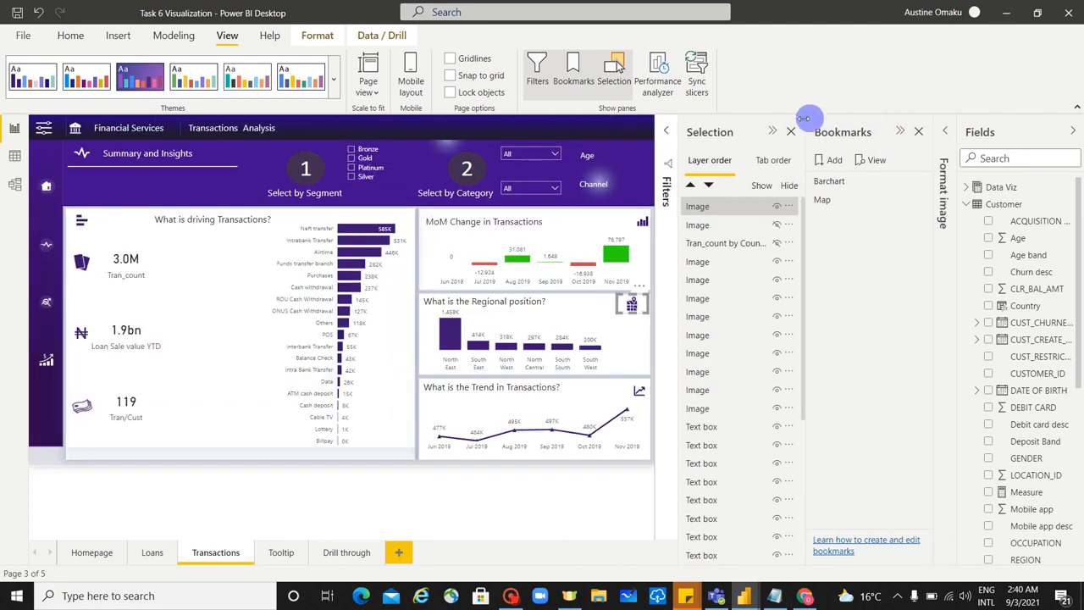
left_click(774, 120)
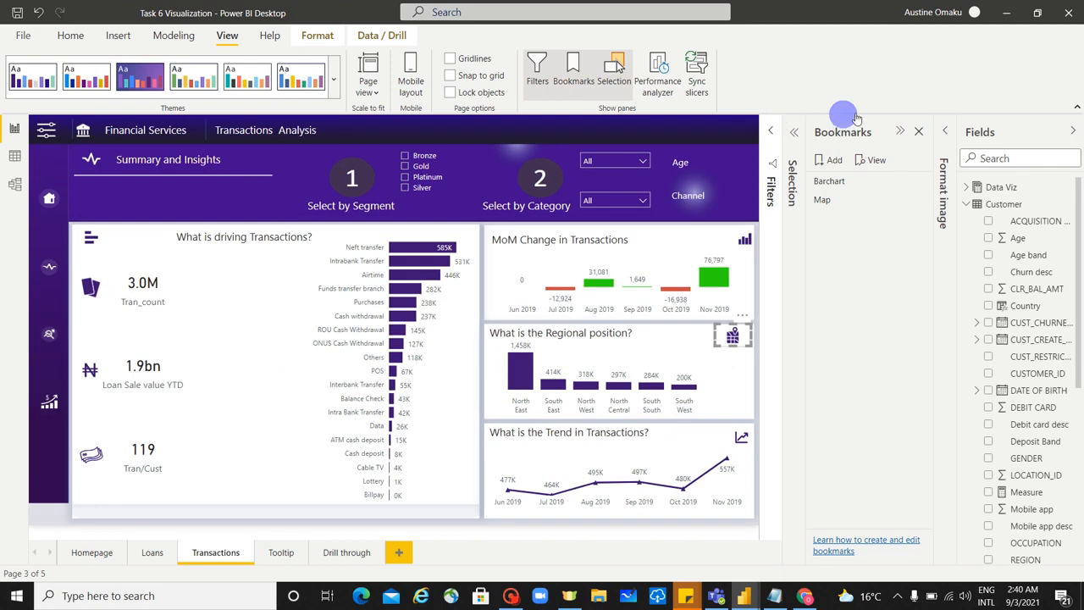
left_click(868, 118)
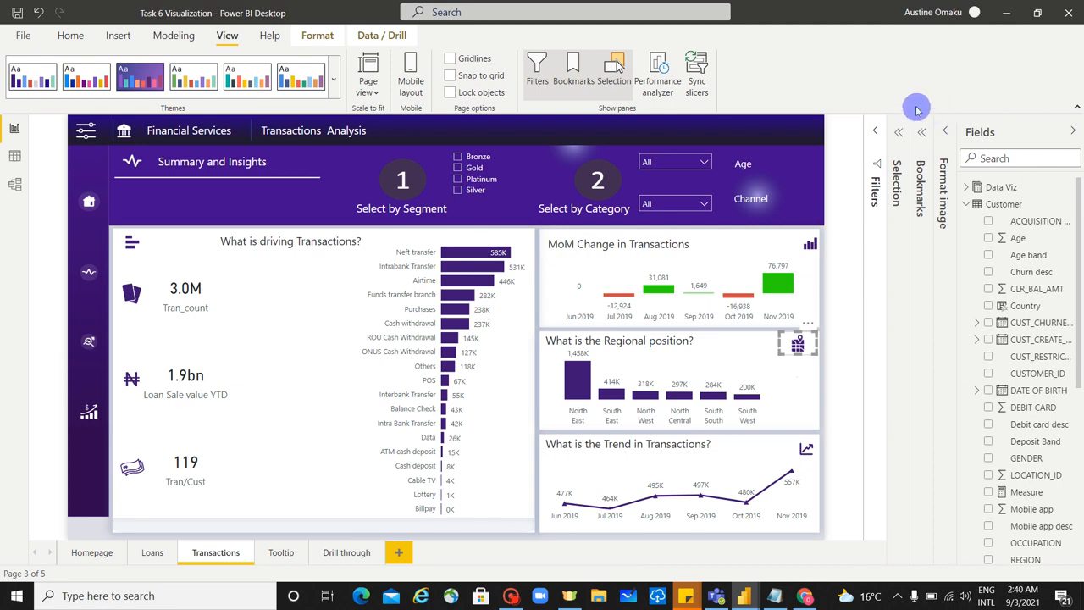
Step: Deselect the map icon and test both icon links by switching the regional card to the map and back to the column chart
left_click(835, 364)
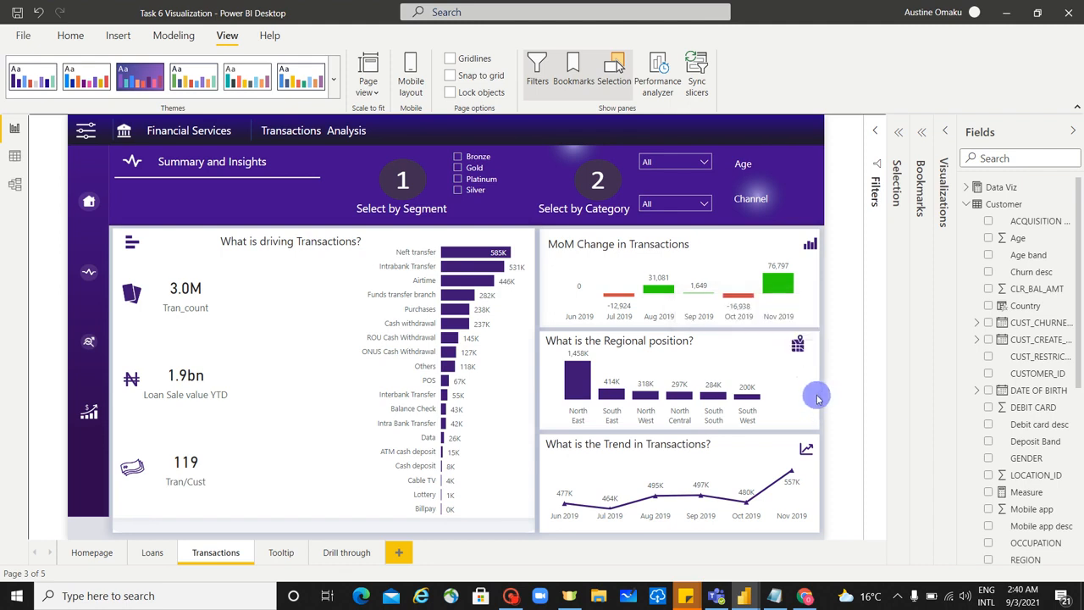
left_click(798, 350, "ctrl")
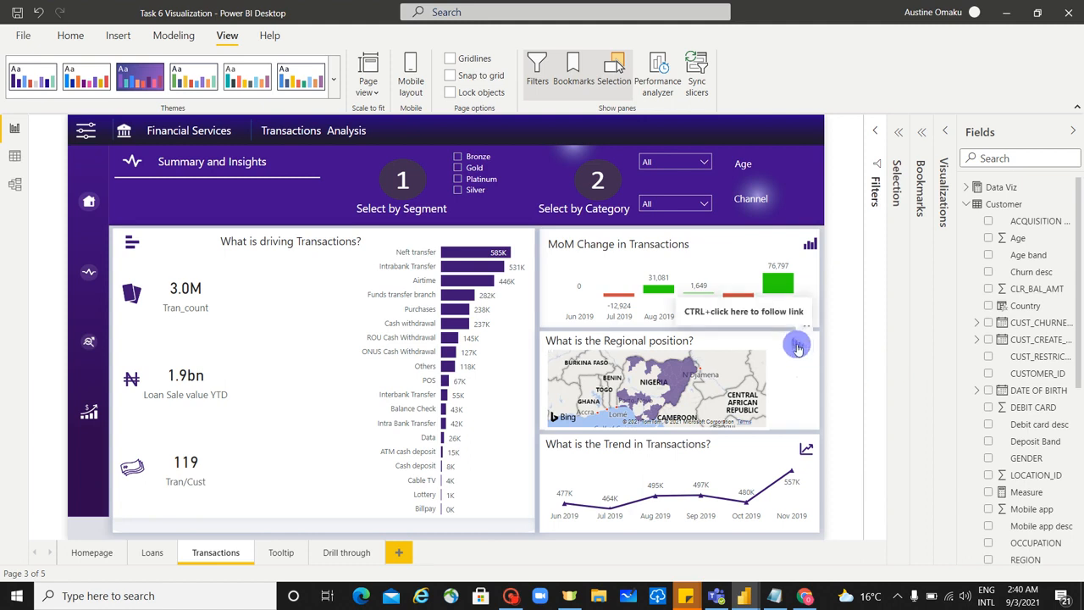
left_click(797, 347, "ctrl")
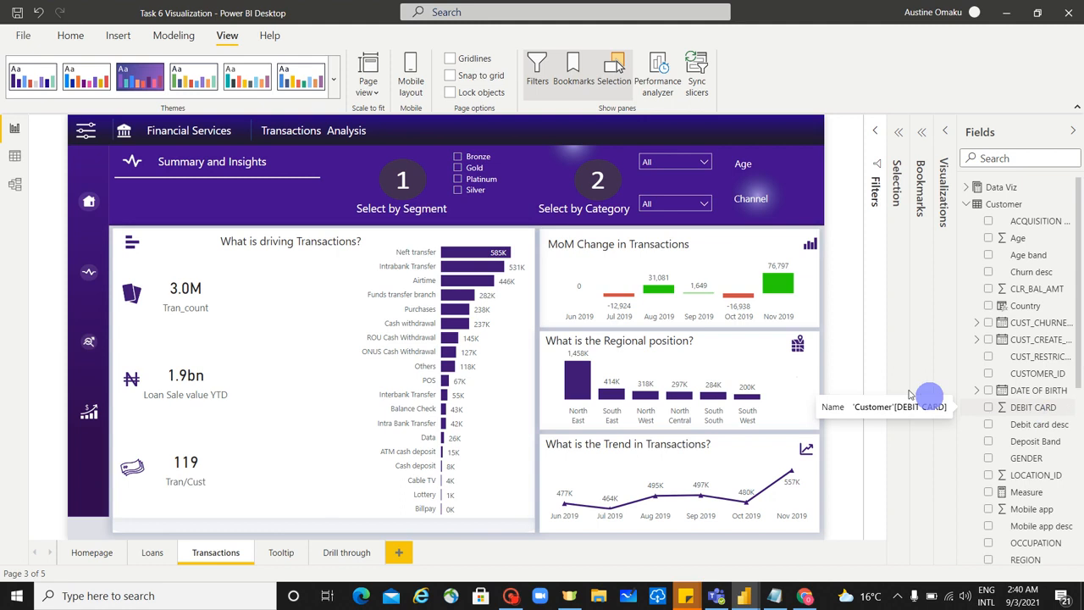
Step: Move the map icon slightly right and up into the upper-right corner of the regional position card, then deselect it
left_click(803, 349)
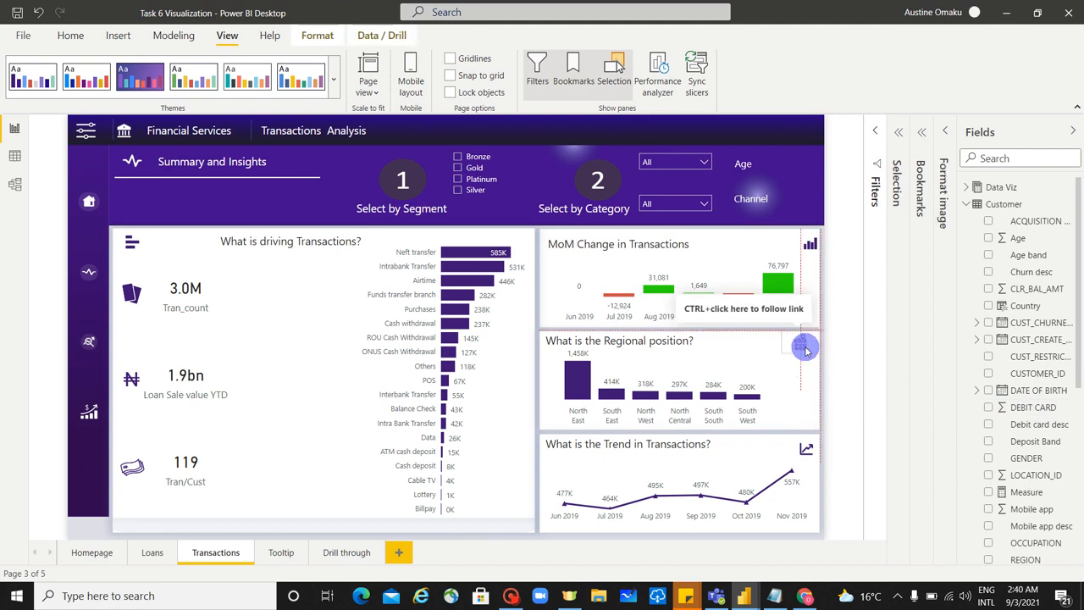
left_click_drag(806, 350, 798, 354)
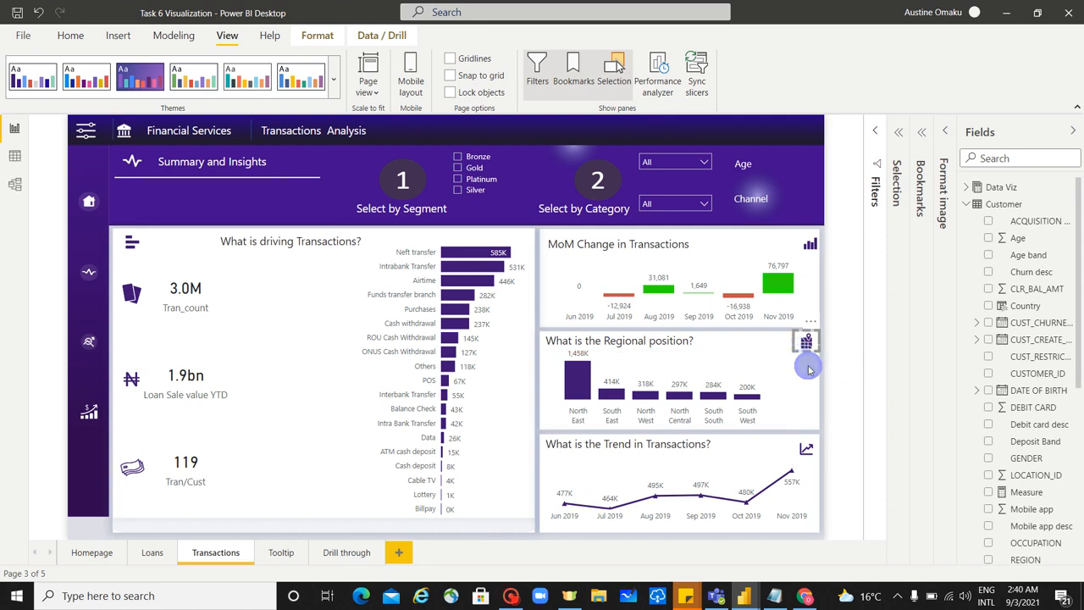
left_click(837, 329)
Step: Switch the regional card to the map view and move the bar icon to the same corner spot as the map icon
left_click(808, 346)
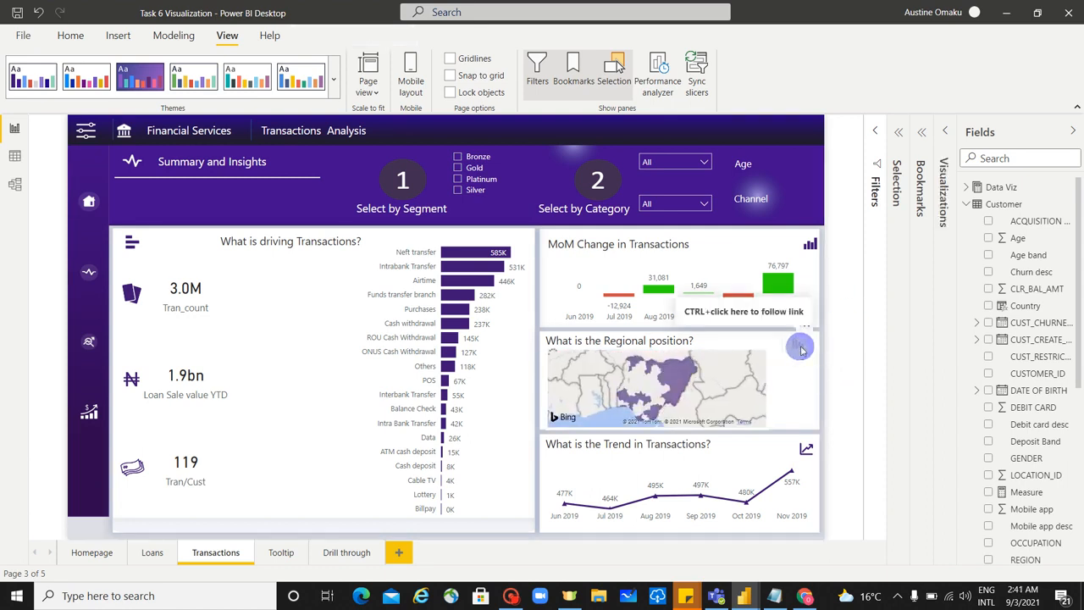
left_click(801, 349)
left_click_drag(804, 349, 801, 344)
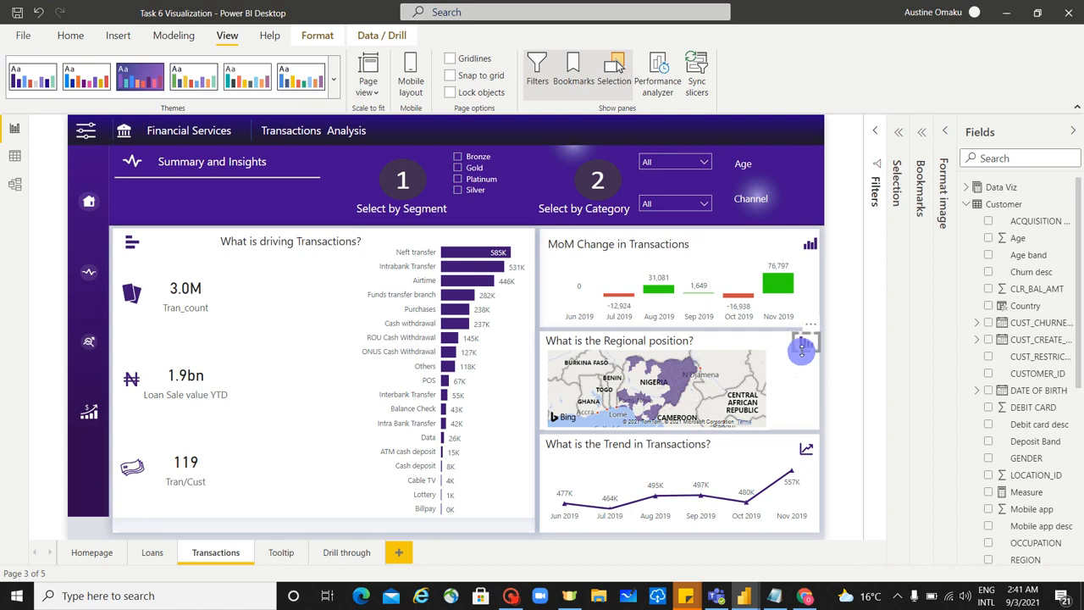
left_click(829, 371)
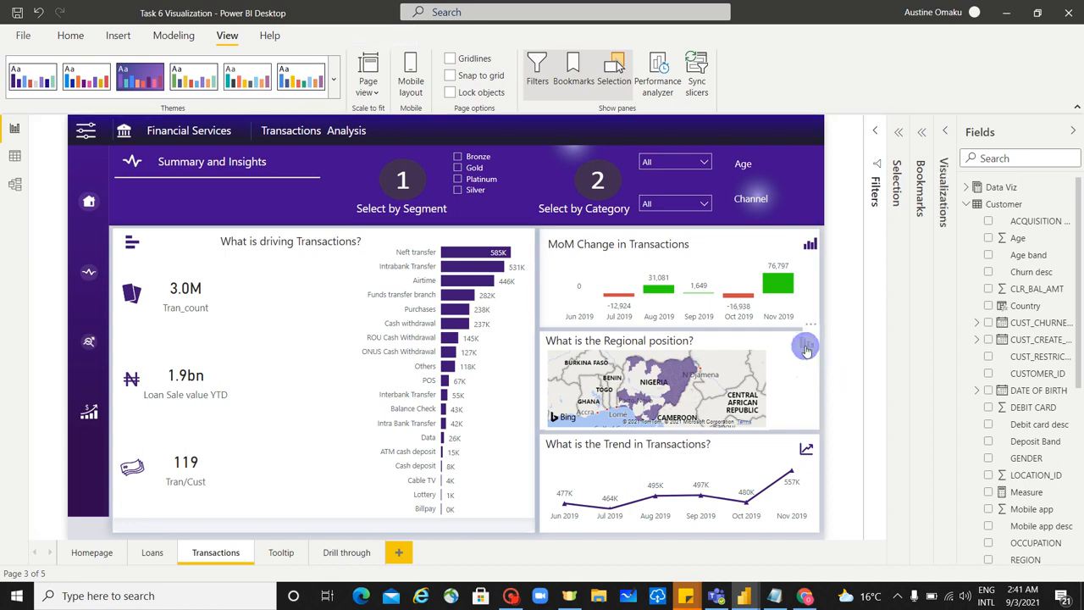
Step: Test the repositioned icons by toggling the regional card twice between column chart and map, ending on the map
left_click(806, 347, "ctrl")
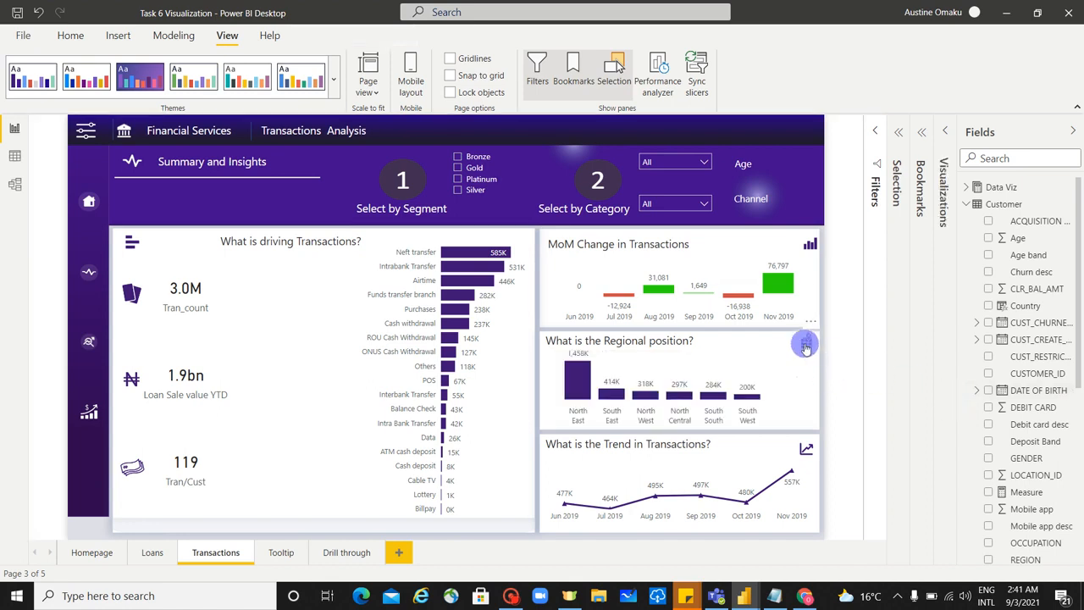
left_click(805, 347, "ctrl")
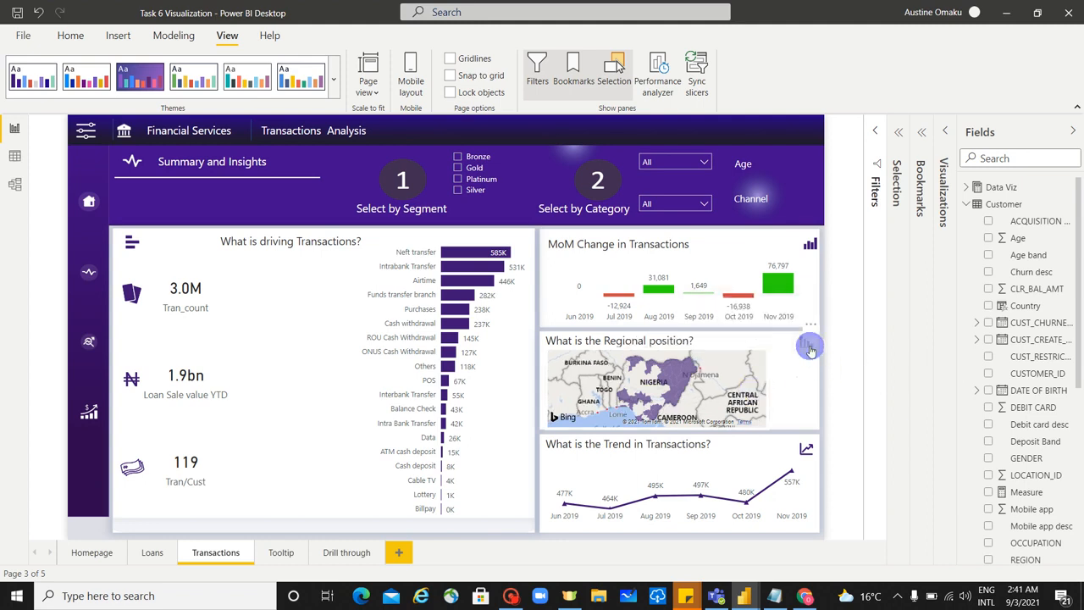
left_click(807, 347, "ctrl")
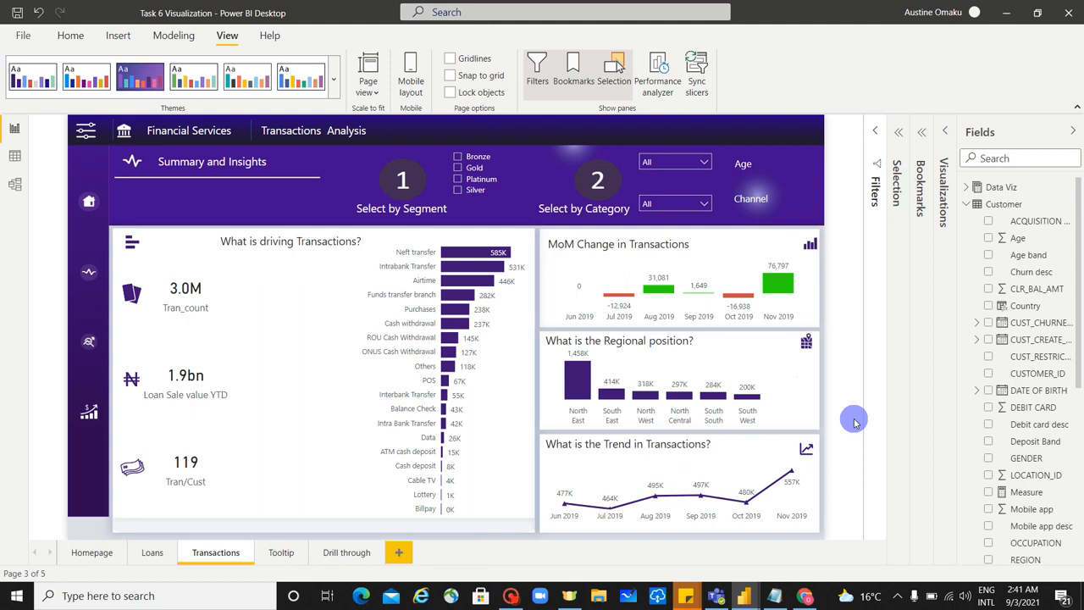
left_click(807, 347, "ctrl")
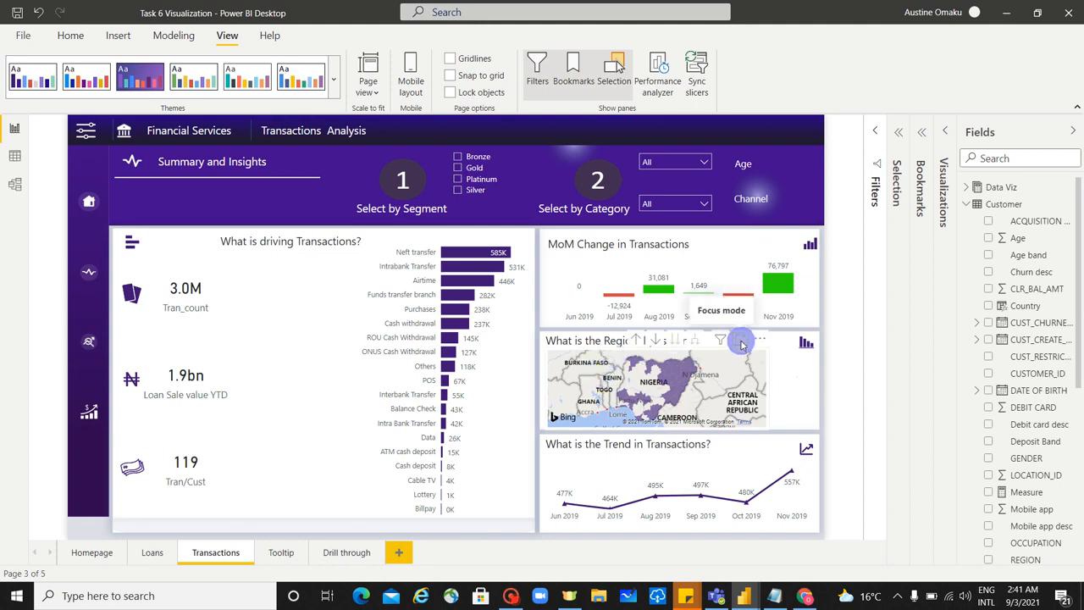
Step: View the regional filled map in focus mode, return to the report and deselect the map
left_click(741, 342)
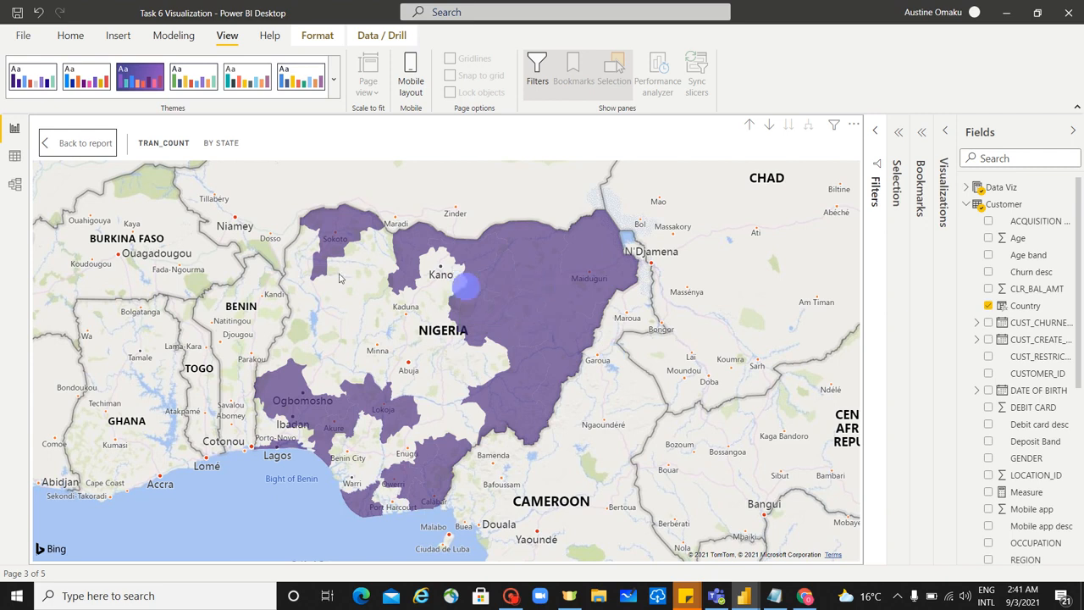
left_click(88, 150)
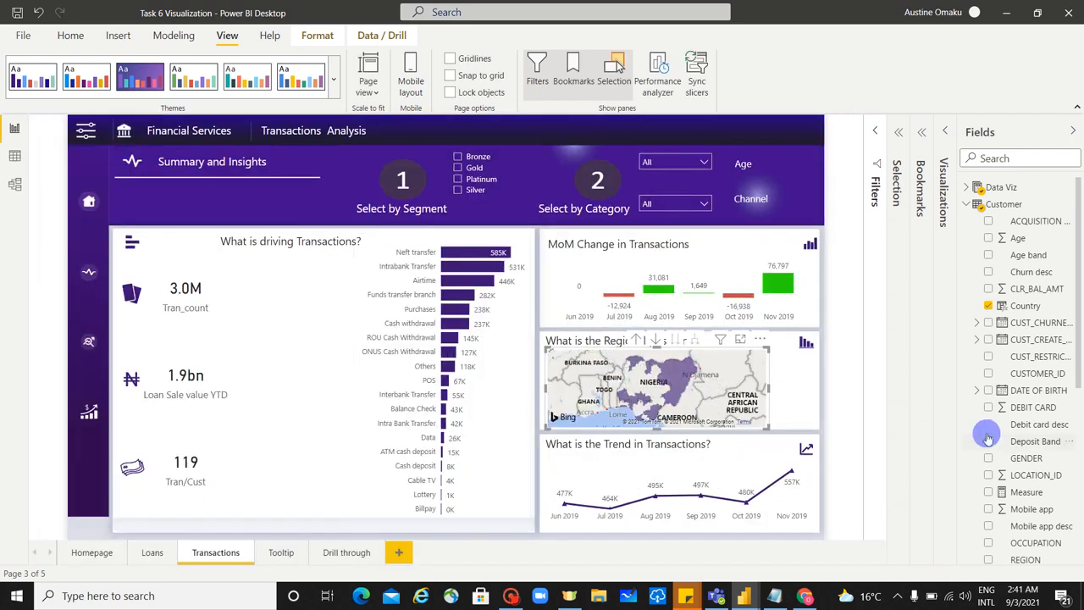
left_click(815, 403)
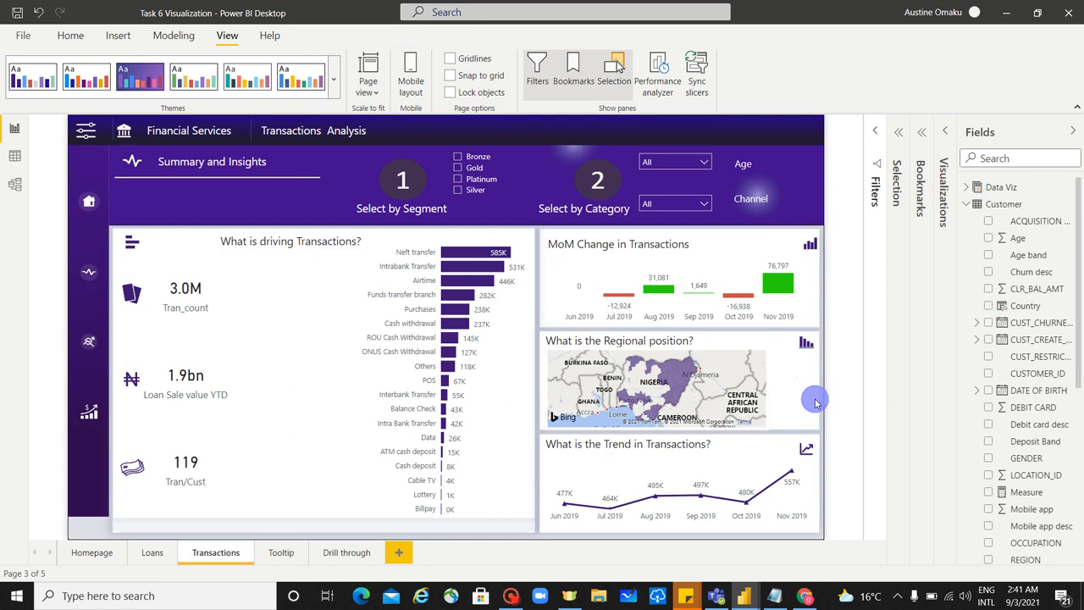